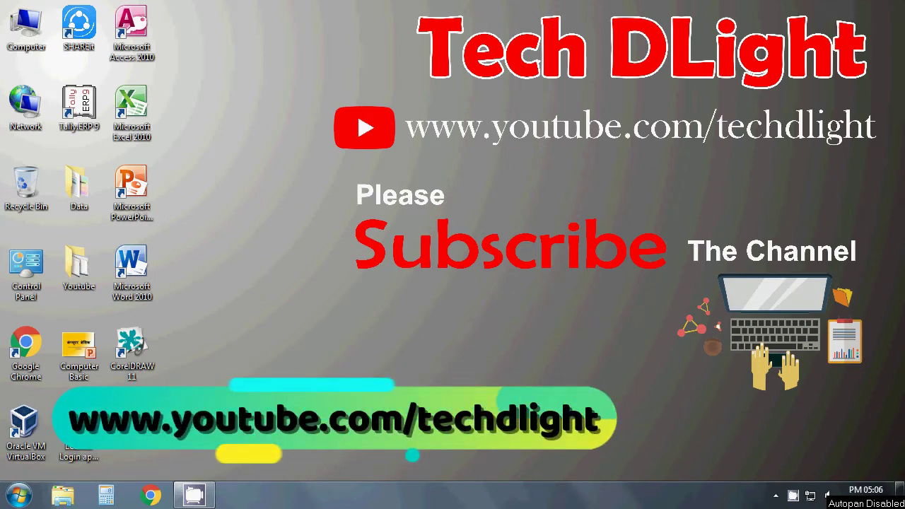
- Launch CorelDRAW 11 and create a new blank A4 graphic in landscape orientation
{"action": "double_click", "coordinate": [144, 351]}
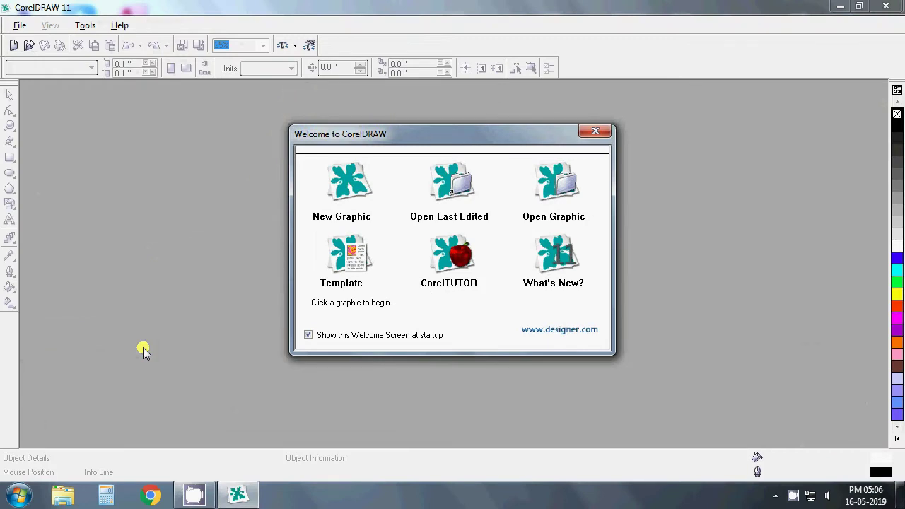
{"action": "left_click", "coordinate": [337, 173]}
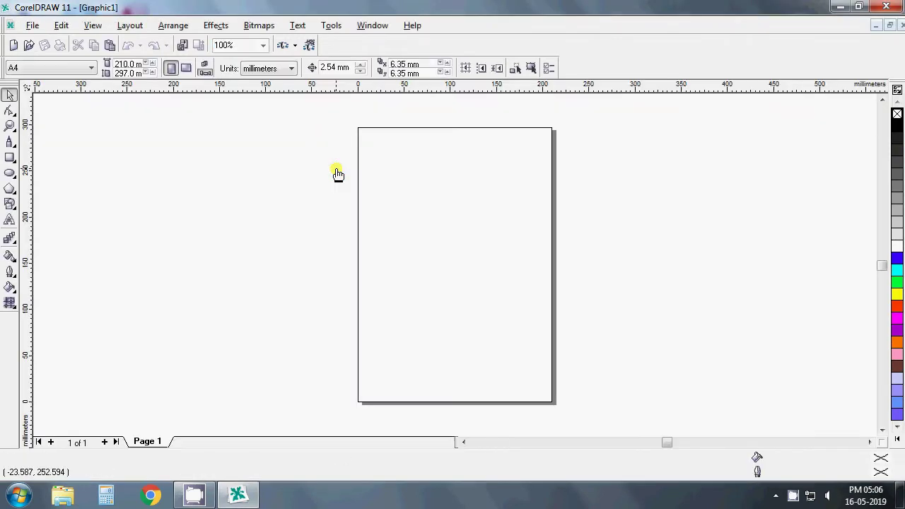
{"action": "left_click", "coordinate": [187, 69]}
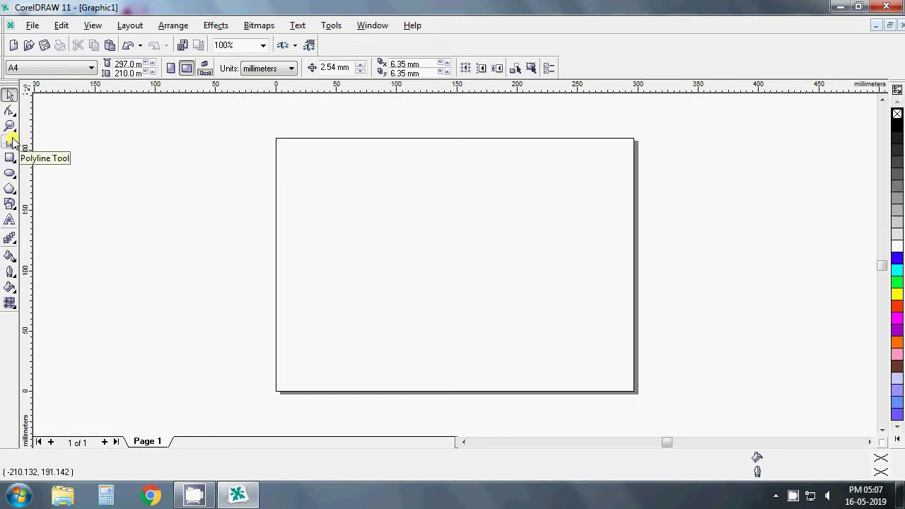
{"action": "left_click_drag", "start_coordinate": [12, 142], "coordinate": [25, 155]}
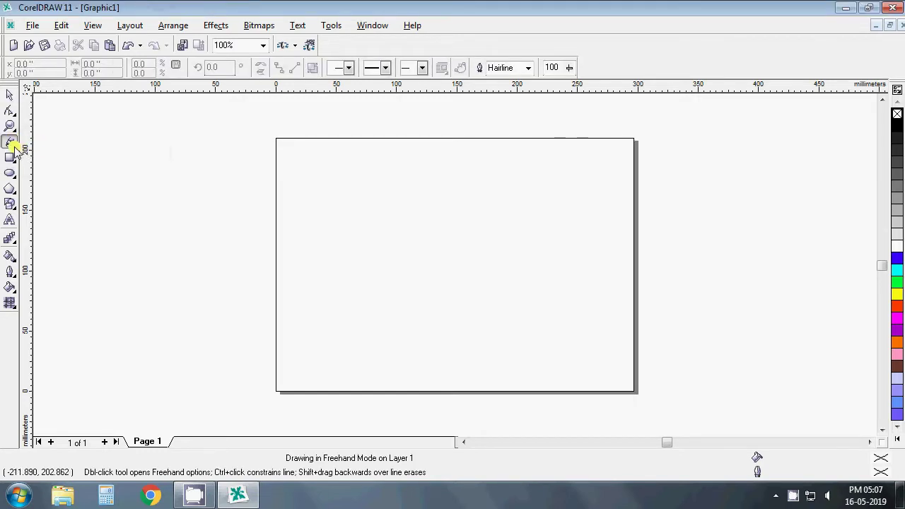
- Draw a wavy freehand curve across the top of the page
{"action": "left_click", "coordinate": [14, 149]}
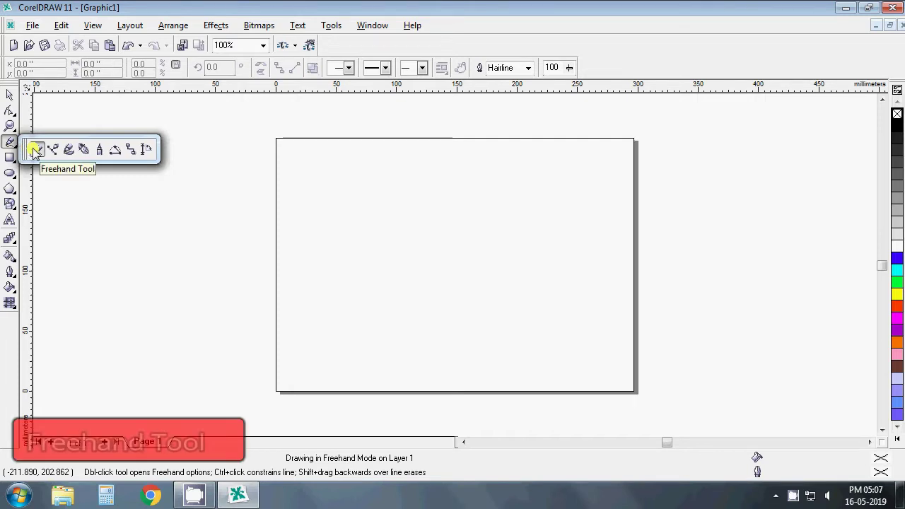
{"action": "left_click", "coordinate": [34, 151]}
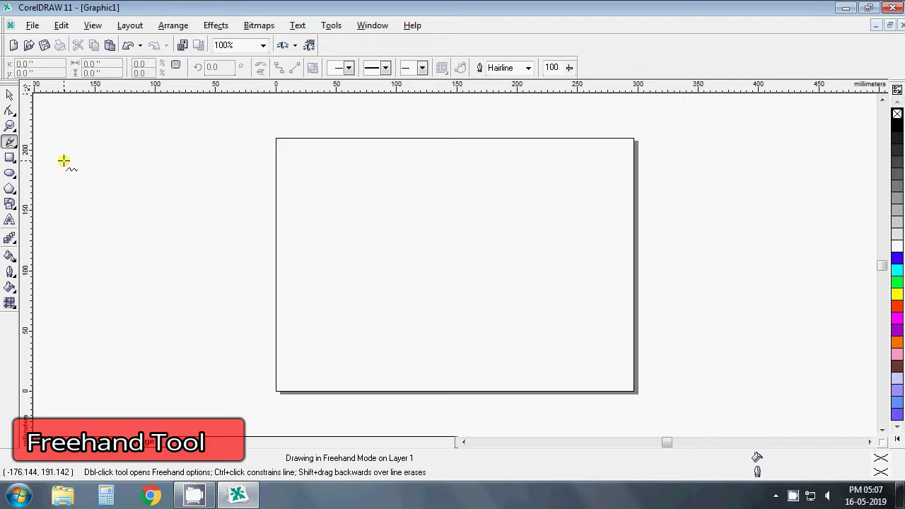
{"action": "mouse_move", "coordinate": [292, 205]}
{"action": "left_mouse_down"}
{"action": "mouse_move", "coordinate": [452, 188]}
{"action": "mouse_move", "coordinate": [220, 227]}
{"action": "mouse_move", "coordinate": [267, 167]}
{"action": "mouse_move", "coordinate": [444, 146]}
{"action": "left_mouse_up"}
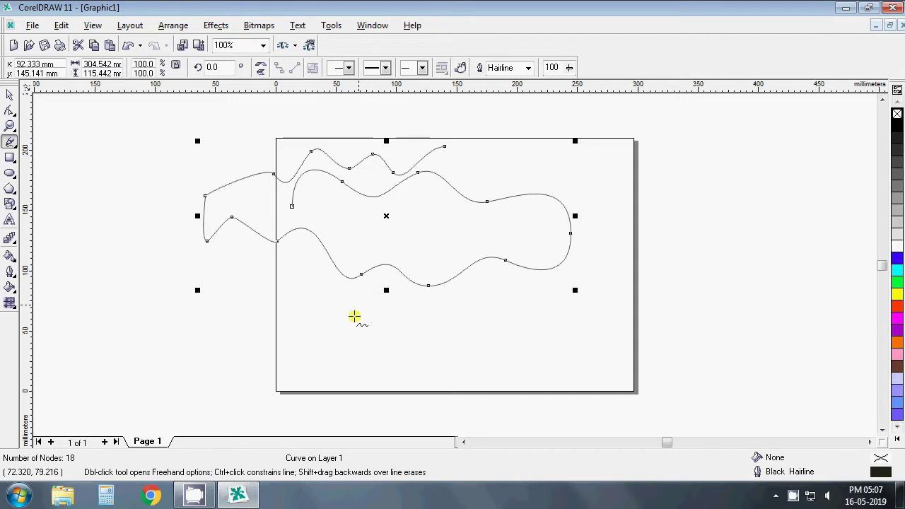
- Draw two long horizontal straight lines beneath the curve
{"action": "left_click", "coordinate": [301, 328]}
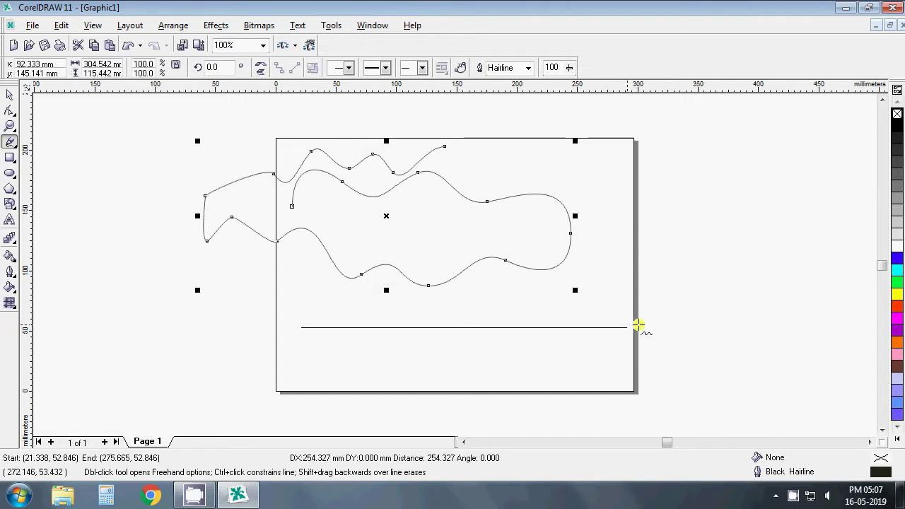
{"action": "left_click", "coordinate": [697, 326]}
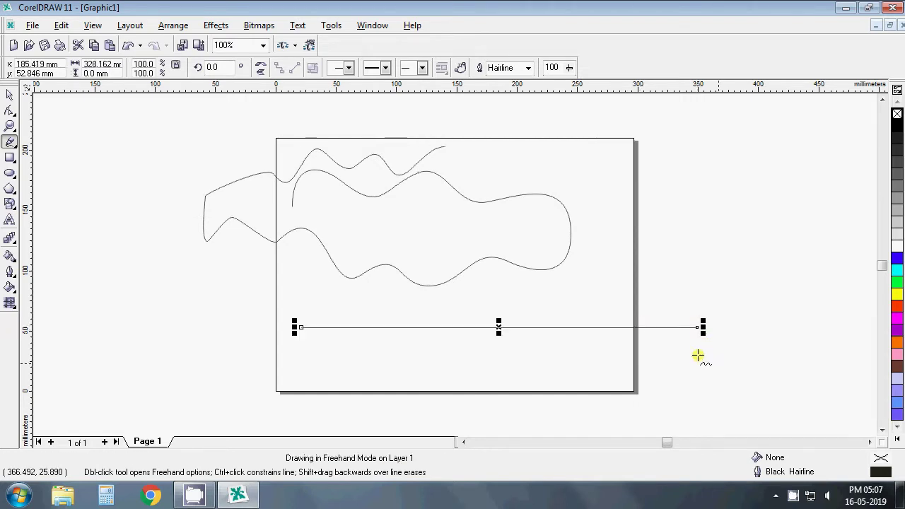
{"action": "left_click", "coordinate": [261, 359]}
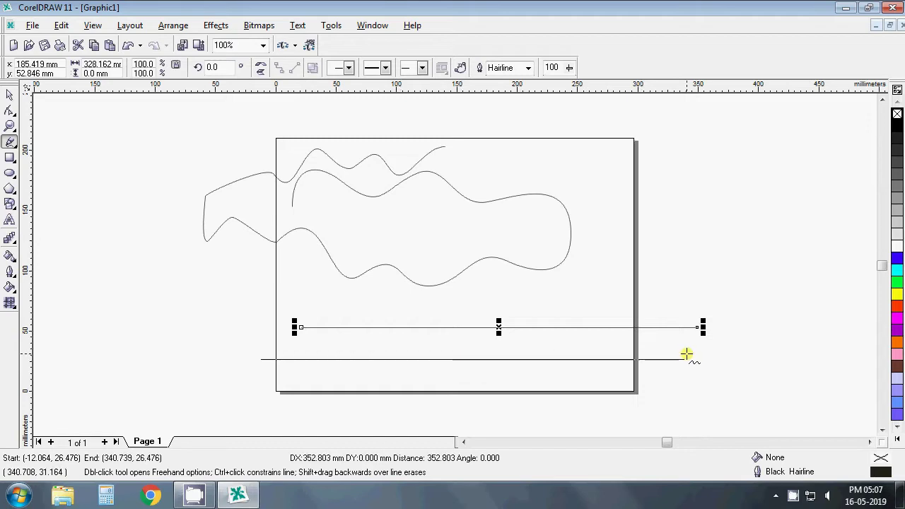
{"action": "left_click", "coordinate": [689, 359]}
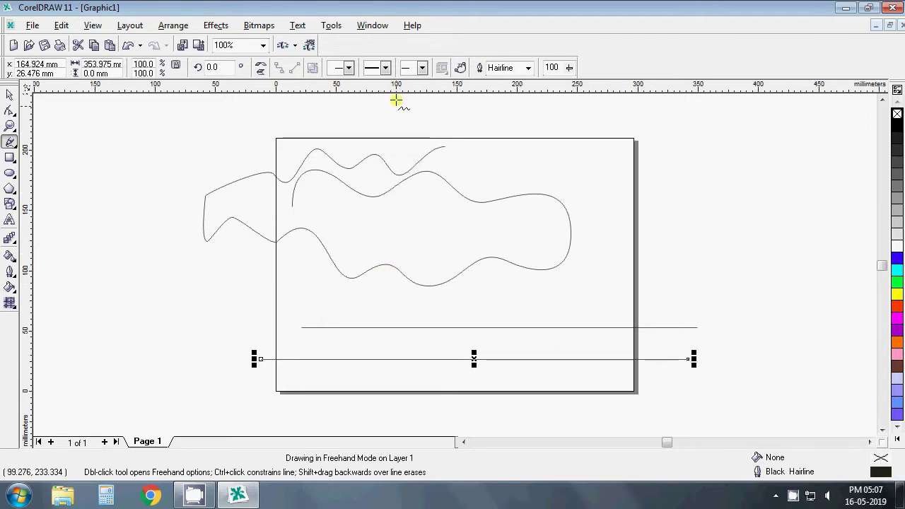
- Give the lower line a 1.411 mm outline with arrowheads at both ends
{"action": "left_click", "coordinate": [531, 69]}
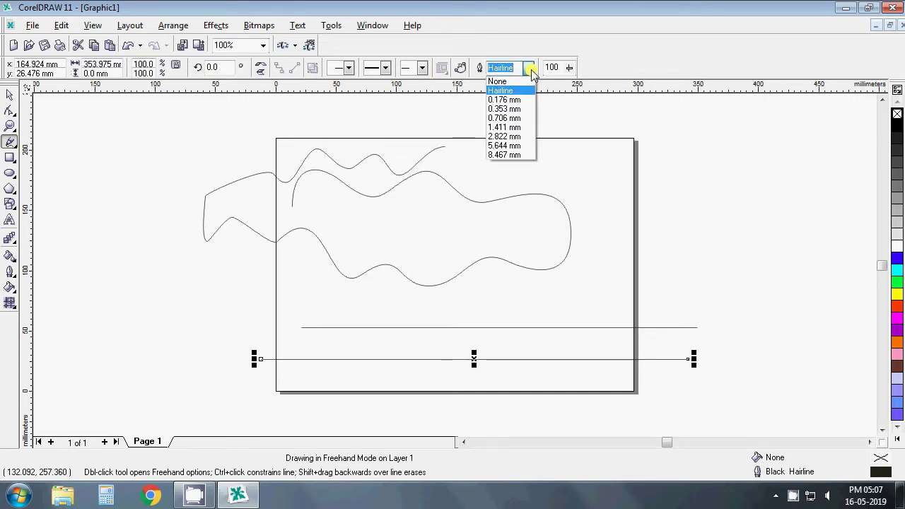
{"action": "left_click", "coordinate": [529, 127]}
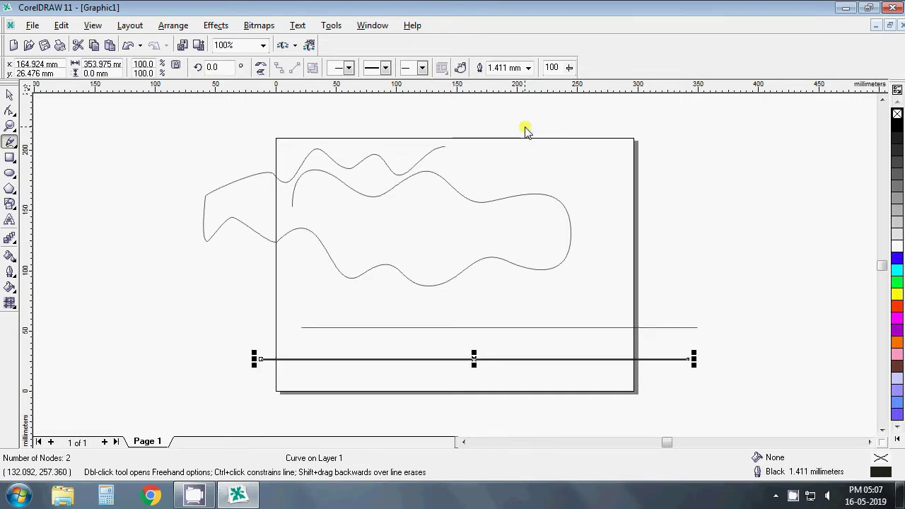
{"action": "left_click", "coordinate": [348, 68]}
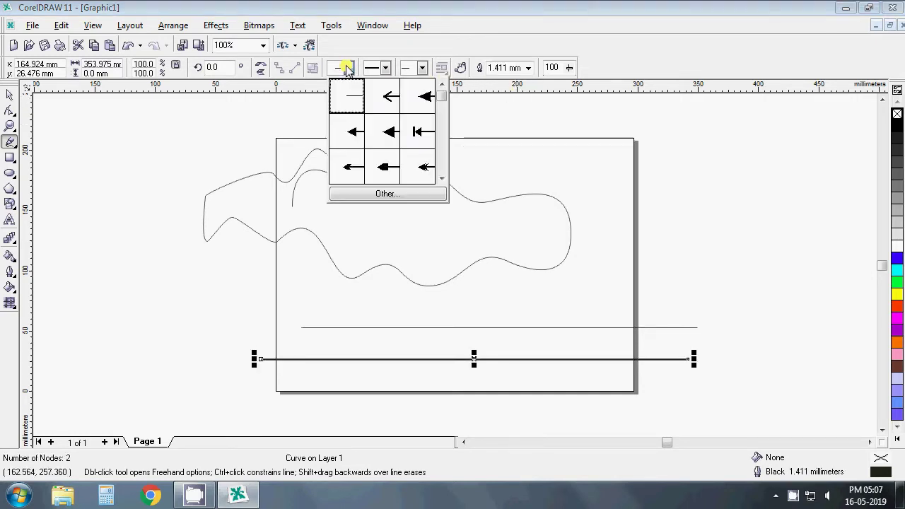
{"action": "left_click", "coordinate": [345, 127]}
{"action": "left_click", "coordinate": [422, 68]}
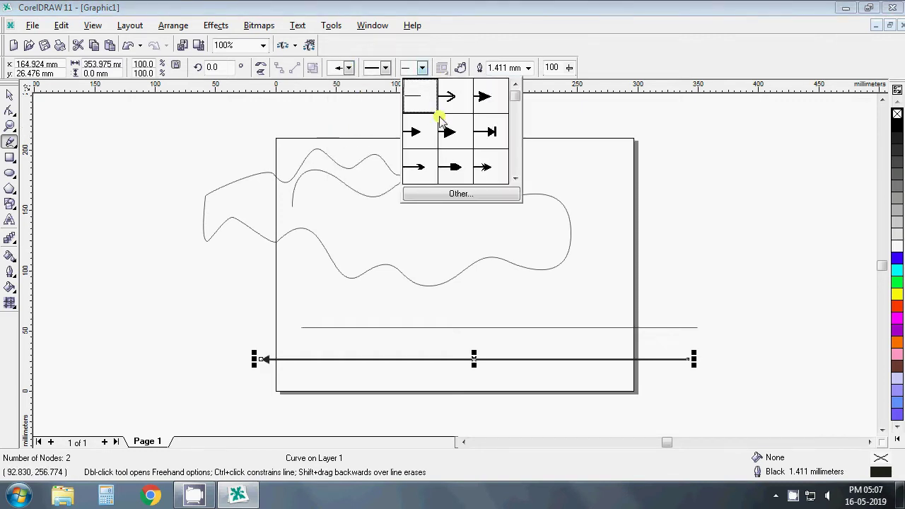
{"action": "left_click", "coordinate": [456, 170]}
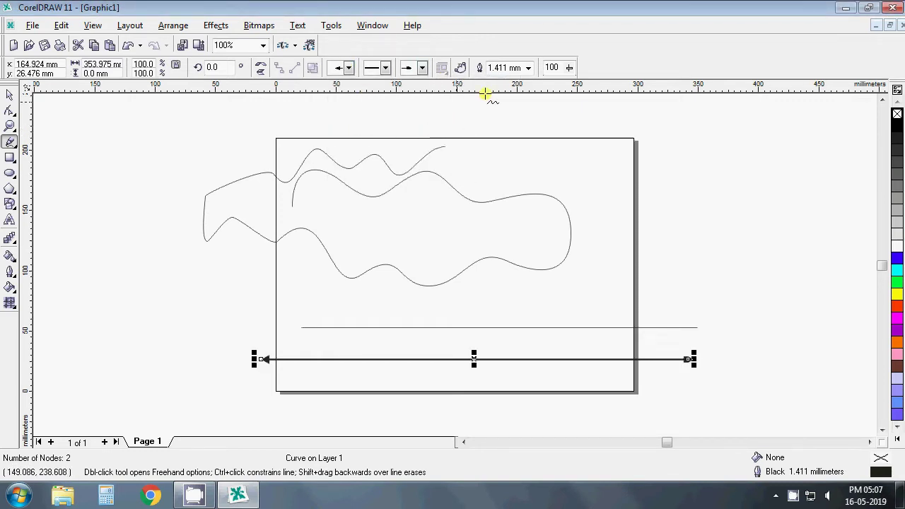
- Thicken the line to 5.644 mm with an airplane start and a large arrow end
{"action": "left_click", "coordinate": [528, 67]}
{"action": "left_click", "coordinate": [517, 144]}
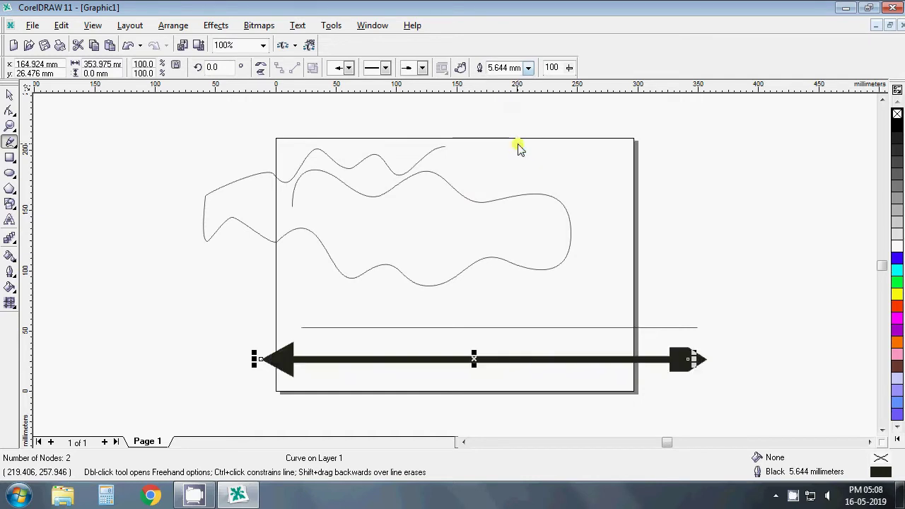
{"action": "left_click", "coordinate": [348, 68]}
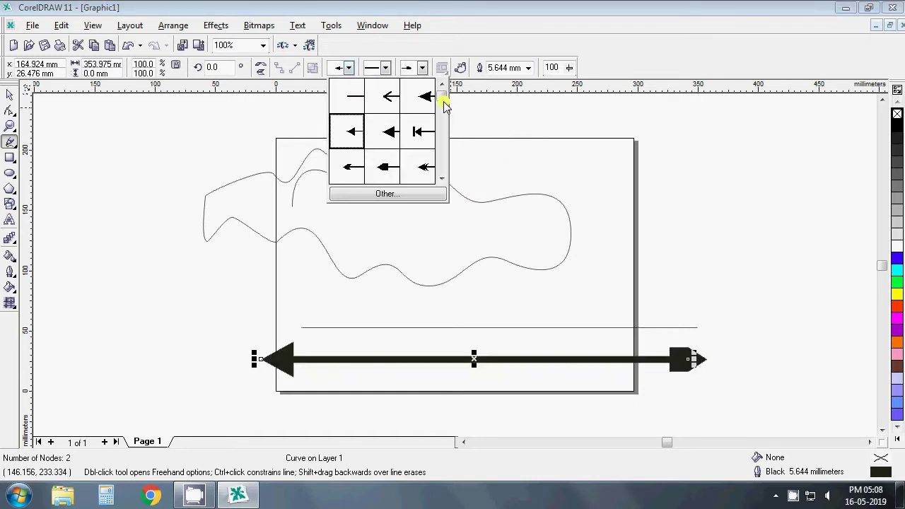
{"action": "left_click", "coordinate": [429, 97]}
{"action": "left_click", "coordinate": [348, 68]}
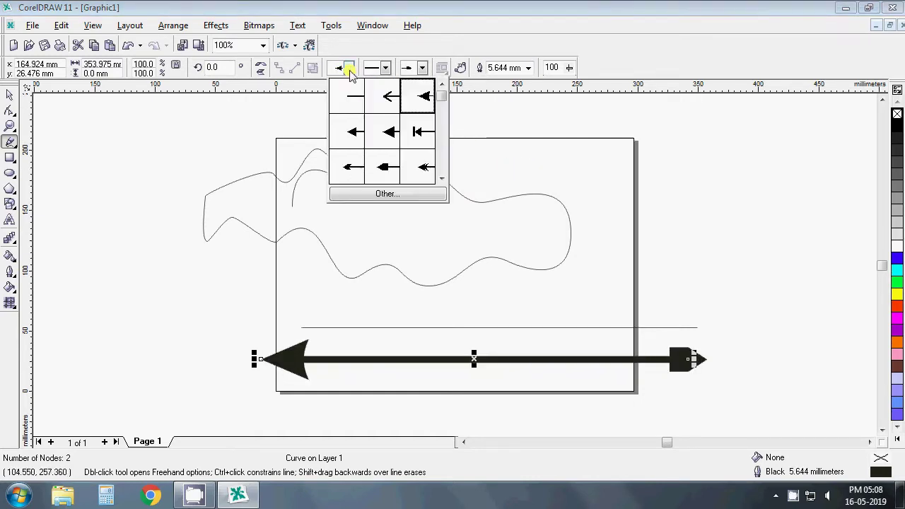
{"action": "left_click", "coordinate": [348, 68]}
{"action": "left_click_drag", "start_coordinate": [437, 113], "coordinate": [444, 169]}
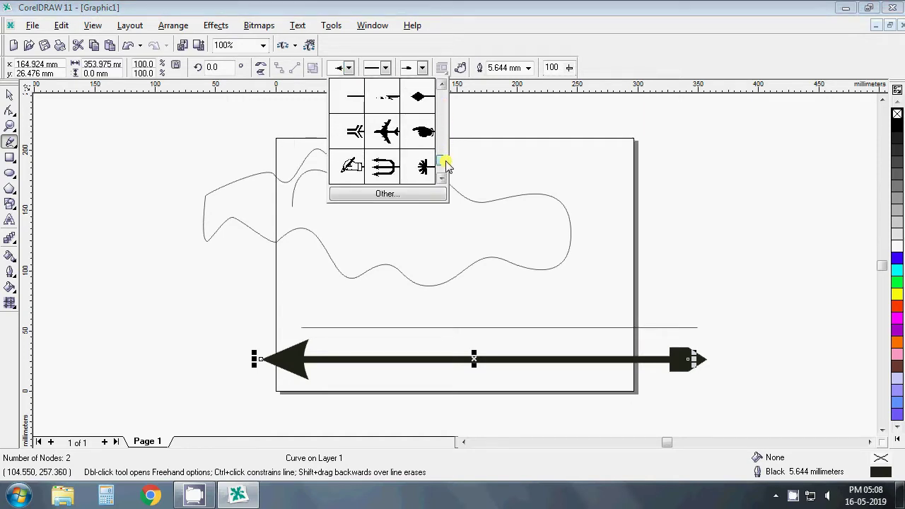
{"action": "left_click", "coordinate": [395, 131]}
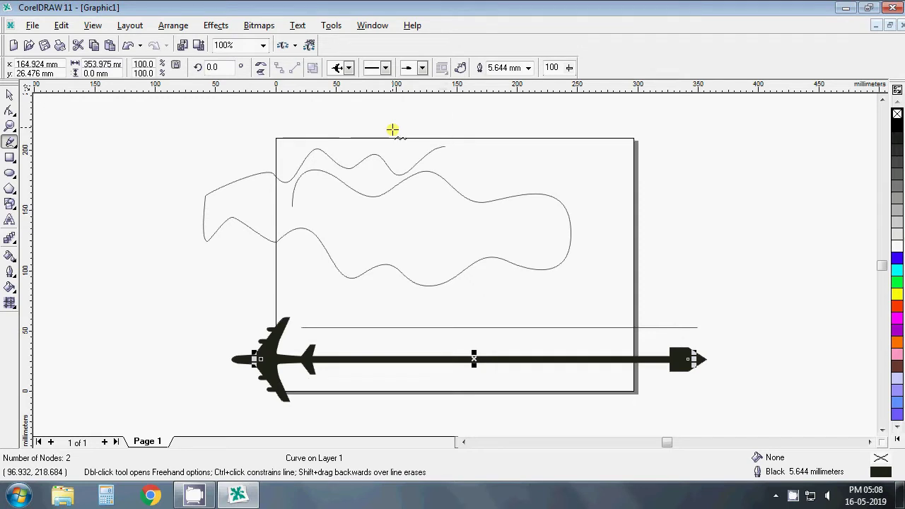
{"action": "left_click", "coordinate": [417, 67]}
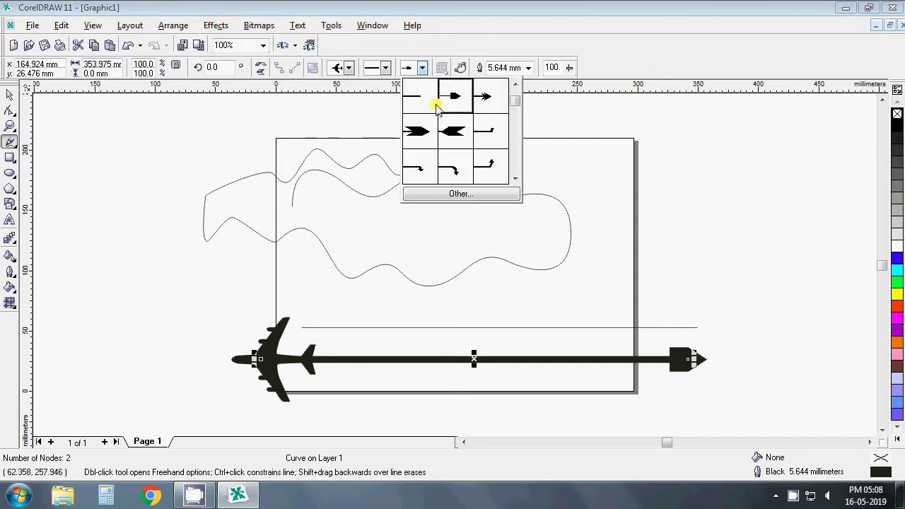
{"action": "left_click", "coordinate": [421, 140]}
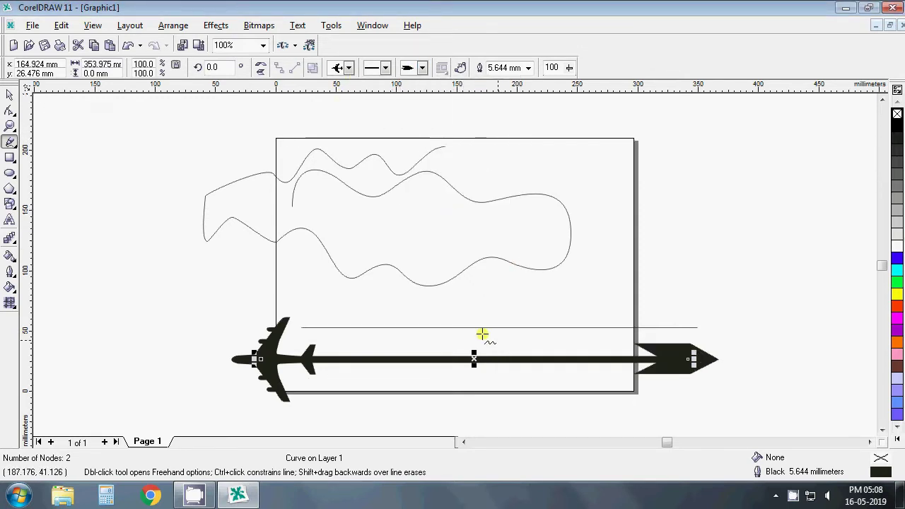
- Move the airplane arrow around the page, then select and delete all drawings
{"action": "left_click", "coordinate": [10, 94]}
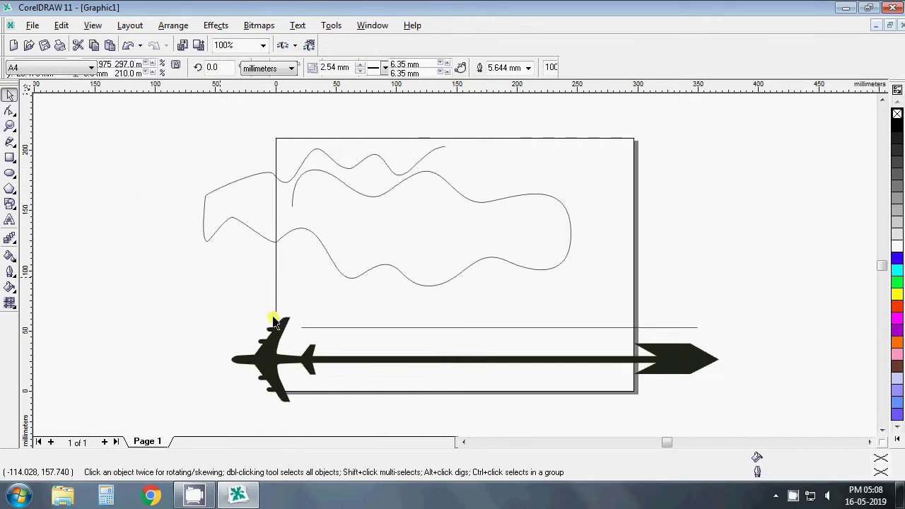
{"action": "left_click_drag", "start_coordinate": [286, 360], "coordinate": [205, 322]}
{"action": "left_click", "coordinate": [191, 318]}
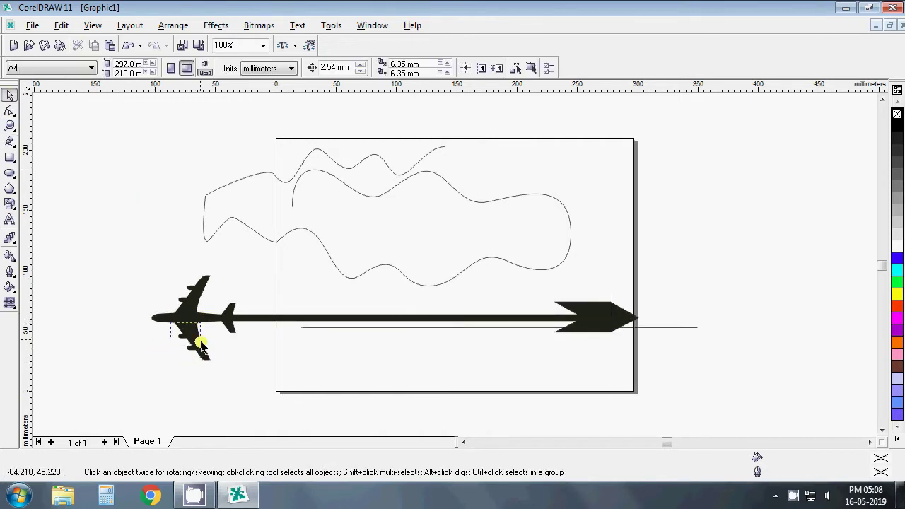
{"action": "left_click_drag", "start_coordinate": [313, 319], "coordinate": [321, 360]}
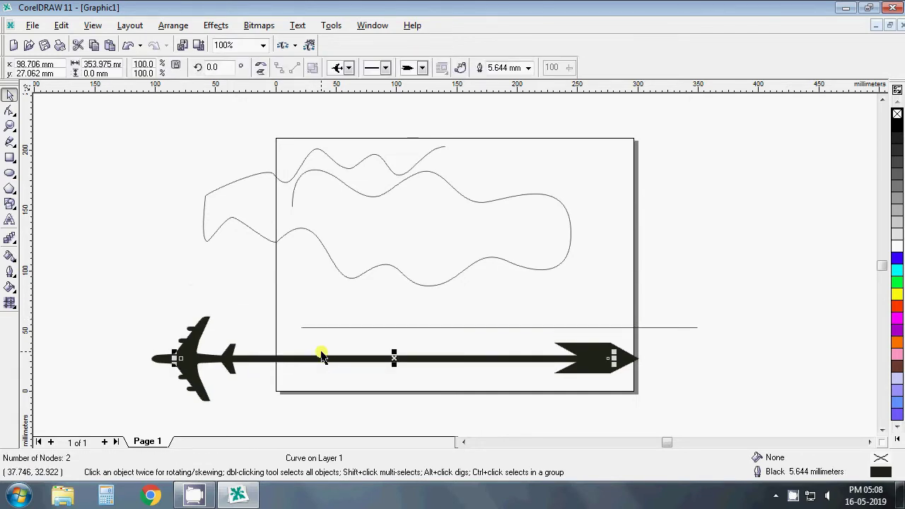
{"action": "key", "text": "F10"}
{"action": "left_click", "coordinate": [13, 90]}
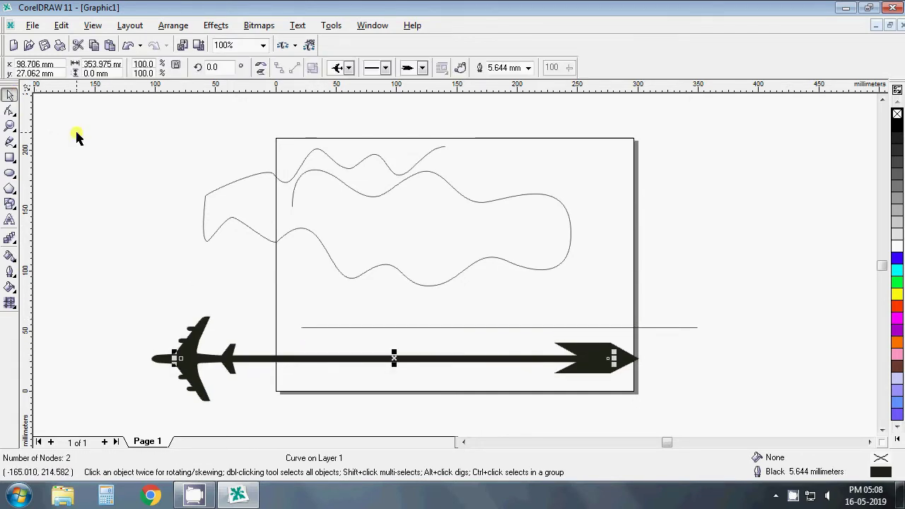
{"action": "left_click", "coordinate": [76, 136]}
{"action": "key", "text": "ctrl+a"}
{"action": "key", "text": "Delete"}
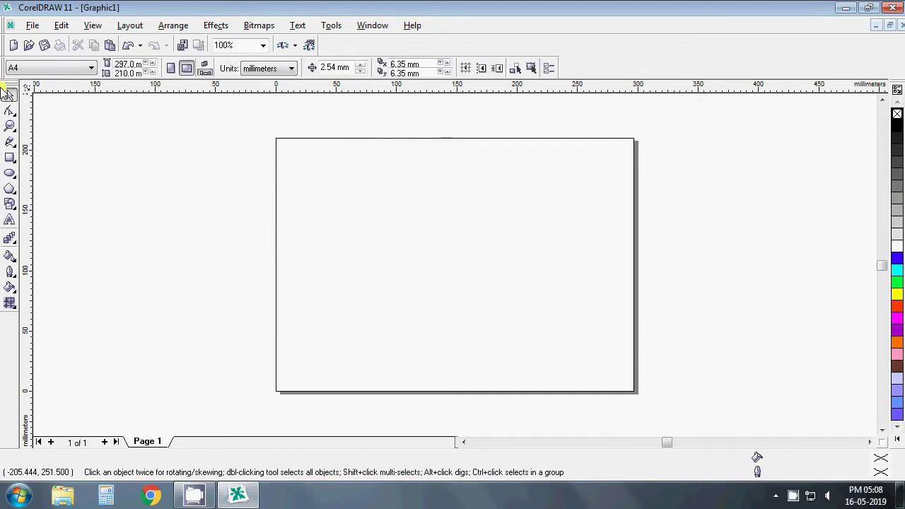
- Start a Bezier curve with arcs sweeping across the page into the left margin
{"action": "left_click", "coordinate": [10, 142]}
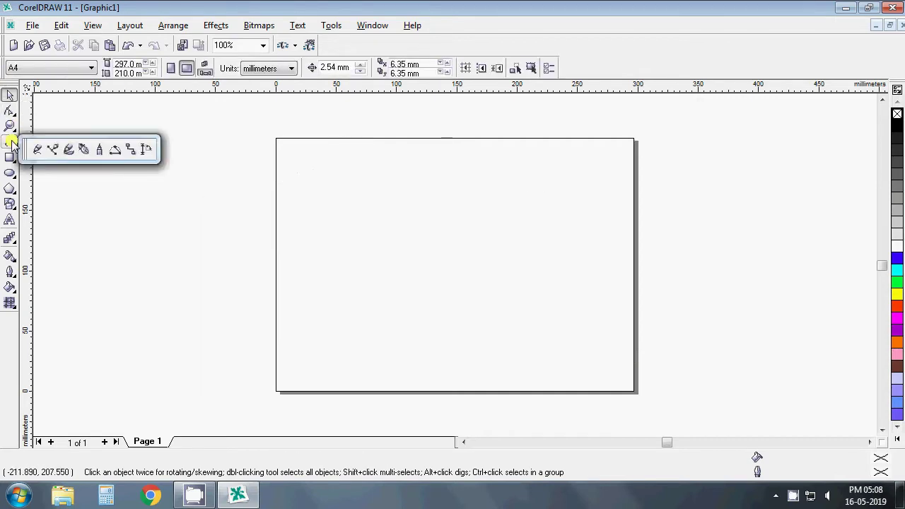
{"action": "left_click", "coordinate": [48, 149]}
{"action": "left_click", "coordinate": [315, 227]}
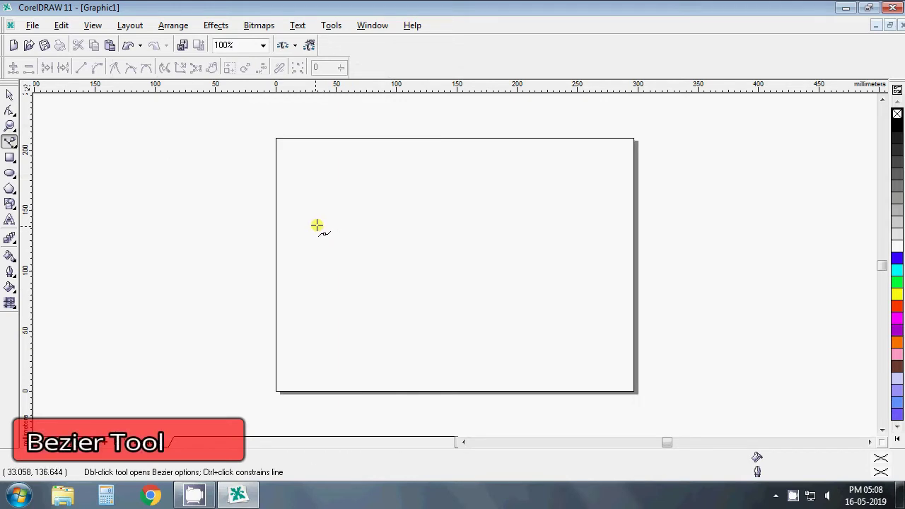
{"action": "left_click", "coordinate": [431, 172]}
{"action": "left_click", "coordinate": [552, 226]}
{"action": "mouse_move", "coordinate": [556, 239]}
{"action": "left_mouse_down"}
{"action": "mouse_move", "coordinate": [560, 302]}
{"action": "mouse_move", "coordinate": [427, 335]}
{"action": "mouse_move", "coordinate": [364, 280]}
{"action": "mouse_move", "coordinate": [290, 263]}
{"action": "mouse_move", "coordinate": [277, 244]}
{"action": "left_mouse_up"}
{"action": "left_click_drag", "start_coordinate": [200, 194], "coordinate": [155, 154]}
{"action": "left_click", "coordinate": [128, 201]}
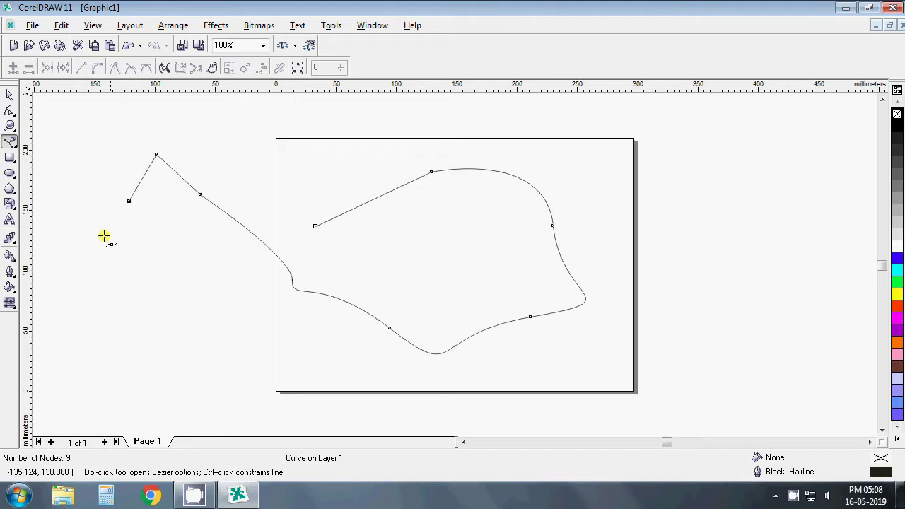
{"action": "left_click", "coordinate": [103, 235]}
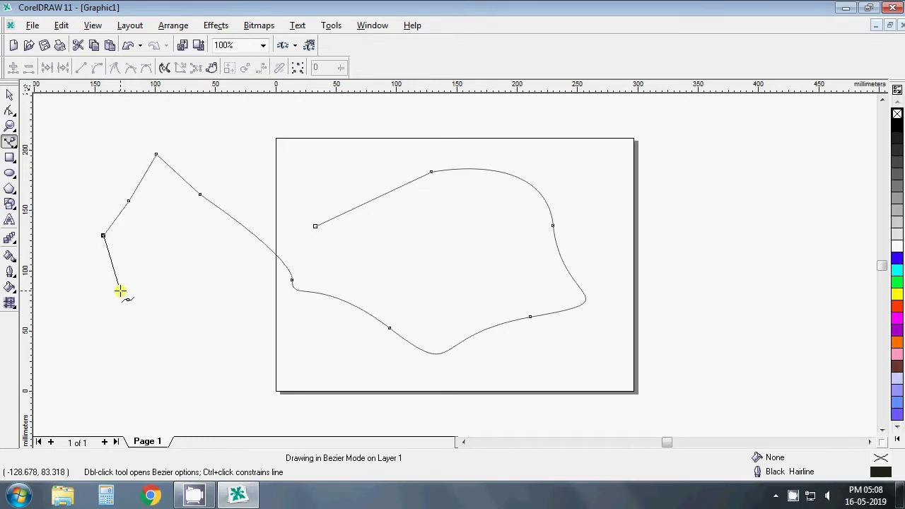
- Finish the 15-node Bezier curve back near its start, then delete it
{"action": "left_click_drag", "start_coordinate": [129, 286], "coordinate": [186, 289]}
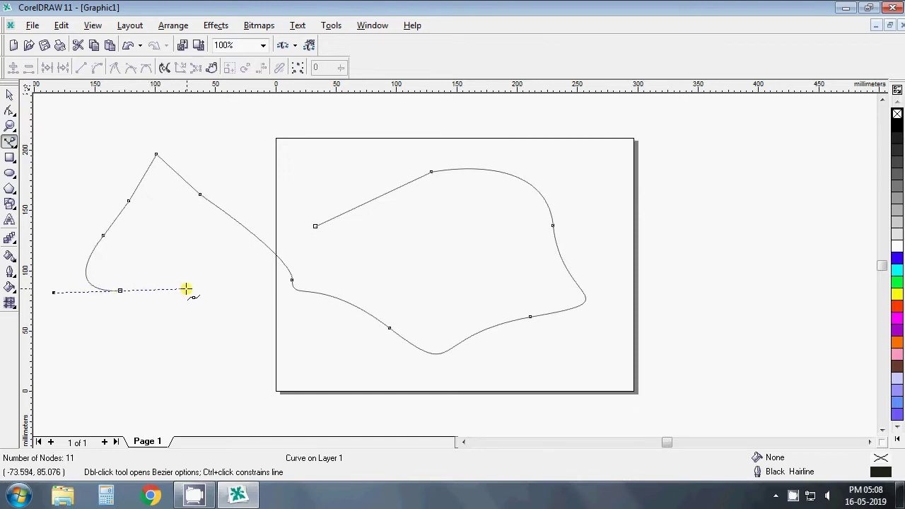
{"action": "left_click", "coordinate": [225, 327]}
{"action": "left_click", "coordinate": [287, 273]}
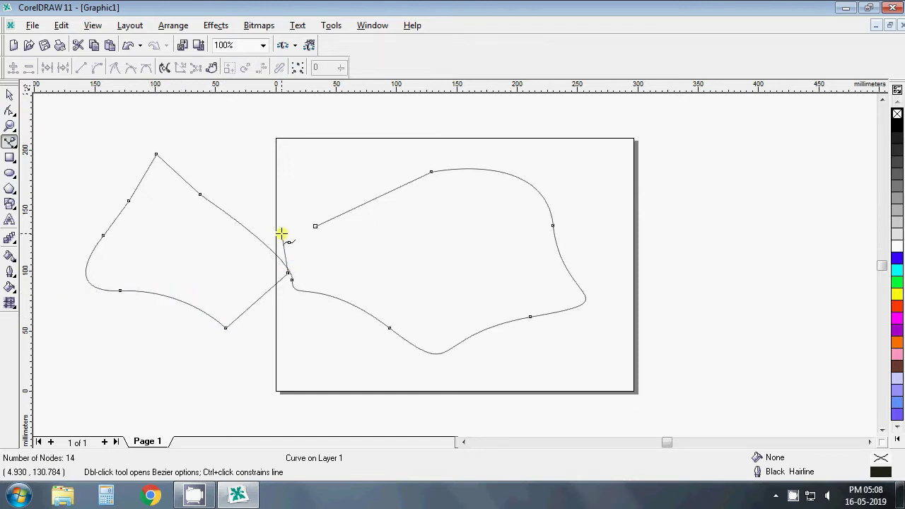
{"action": "left_click", "coordinate": [282, 231]}
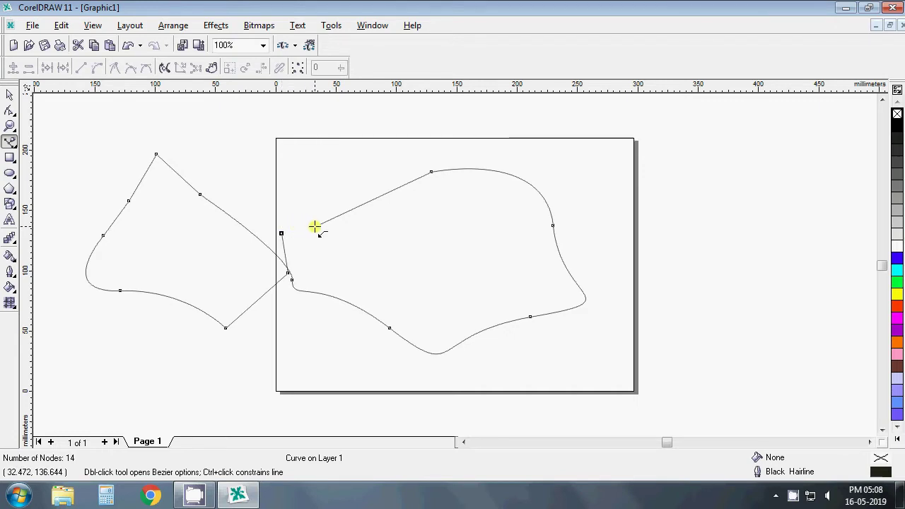
{"action": "left_click", "coordinate": [317, 174]}
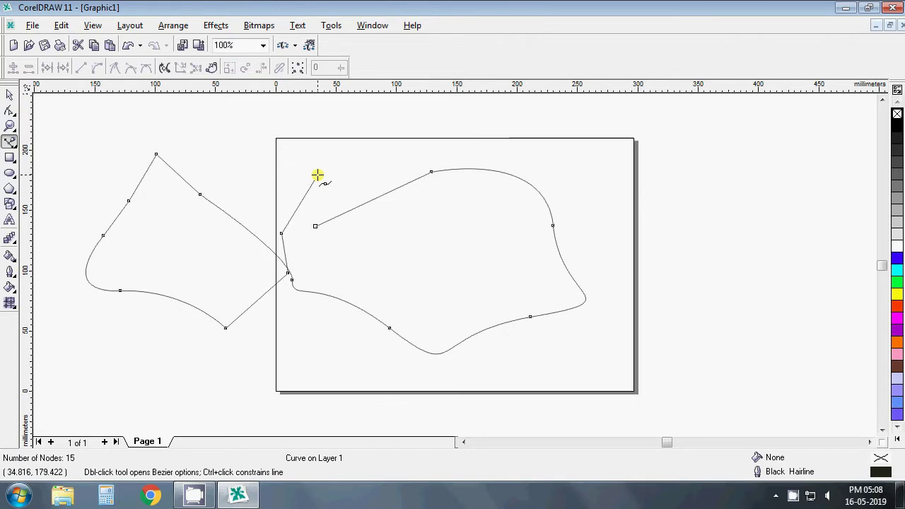
{"action": "left_click", "coordinate": [9, 96]}
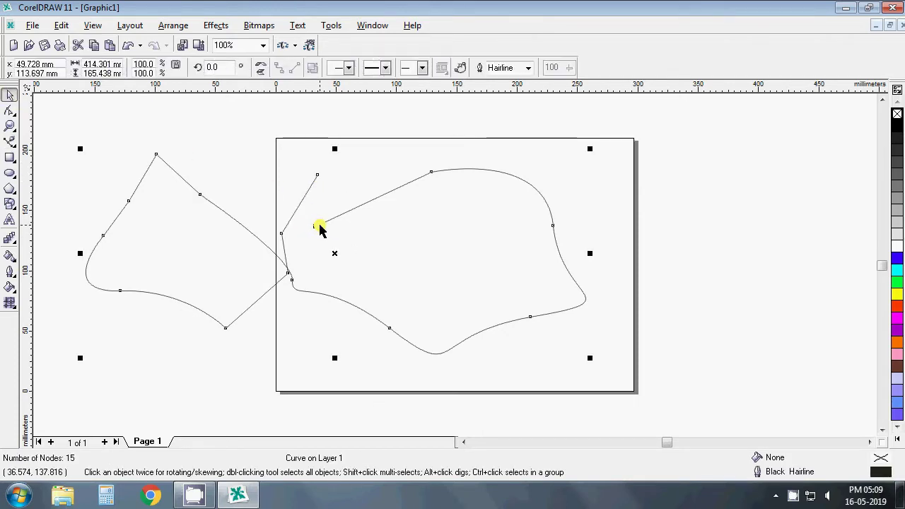
{"action": "key", "text": "Delete"}
{"action": "left_click", "coordinate": [8, 145]}
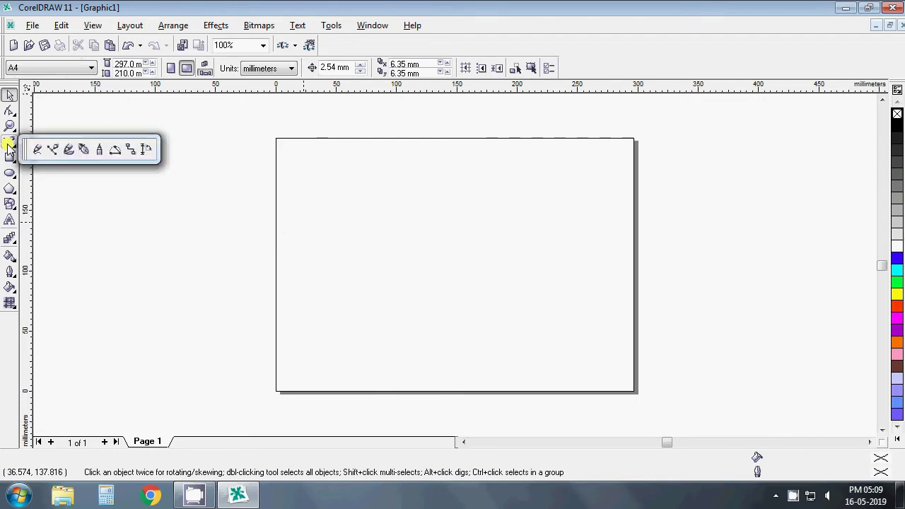
- Choose a tapered wavy Artistic Media preset and draw two wavy strokes on the page
{"action": "left_click", "coordinate": [68, 151]}
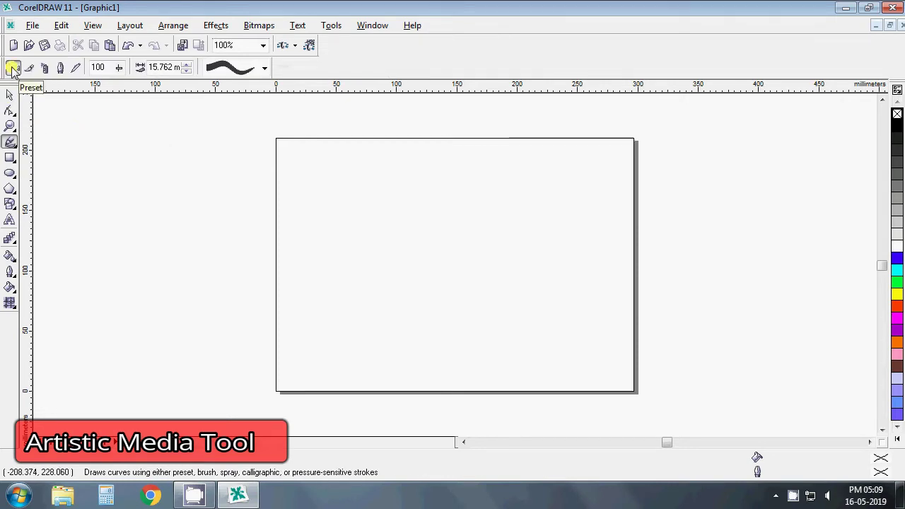
{"action": "left_click", "coordinate": [263, 68]}
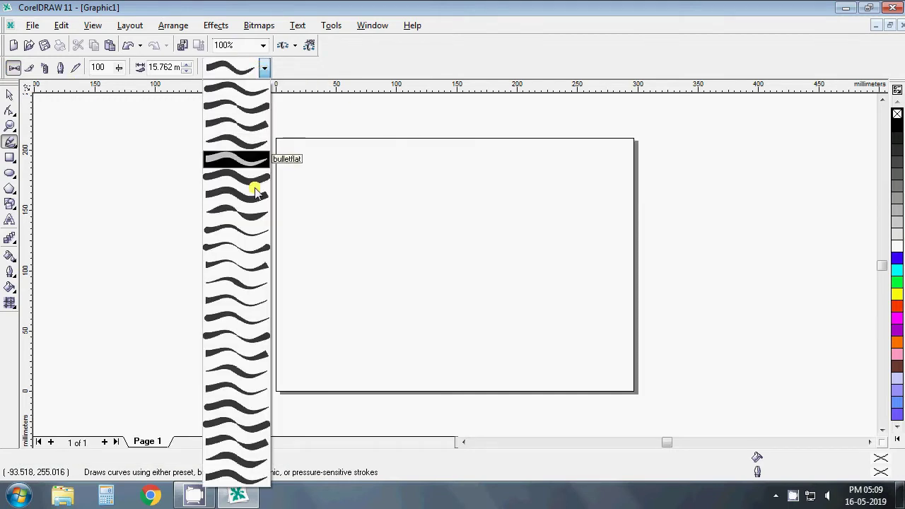
{"action": "left_click", "coordinate": [261, 163]}
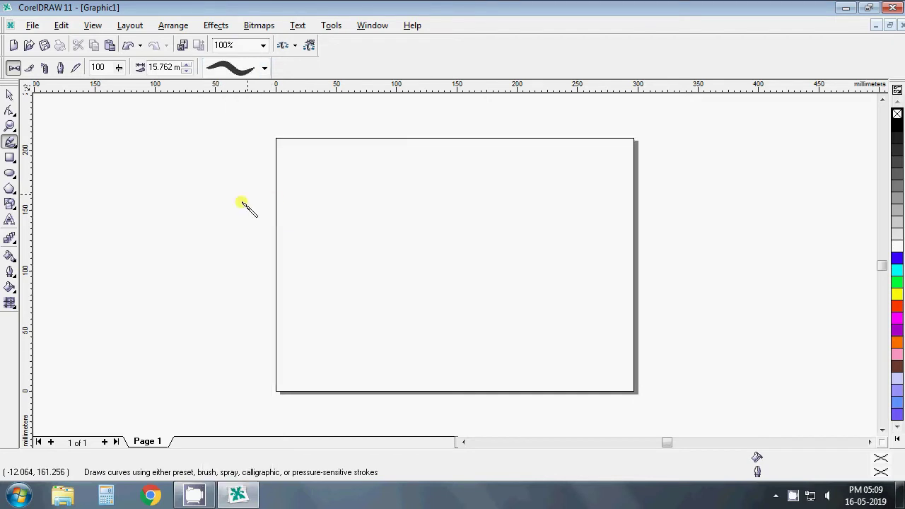
{"action": "left_click_drag", "start_coordinate": [236, 208], "coordinate": [527, 144]}
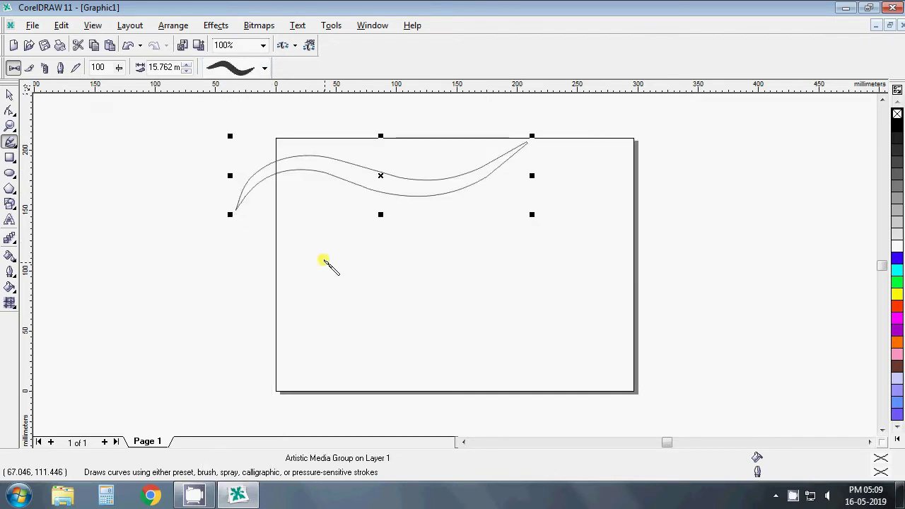
{"action": "left_click_drag", "start_coordinate": [322, 261], "coordinate": [493, 223]}
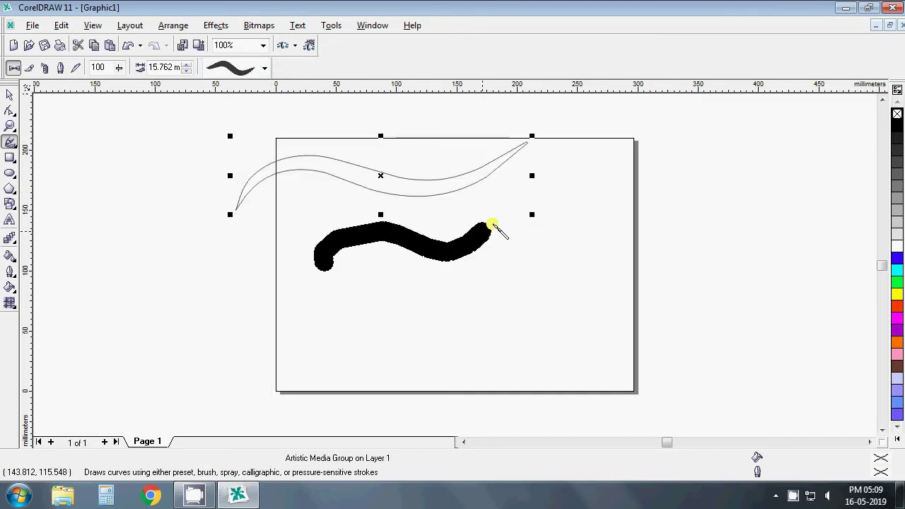
- At 8.262 mm width, draw a wave, tall curve, looped D, T shape and page border
{"action": "left_click", "coordinate": [188, 70]}
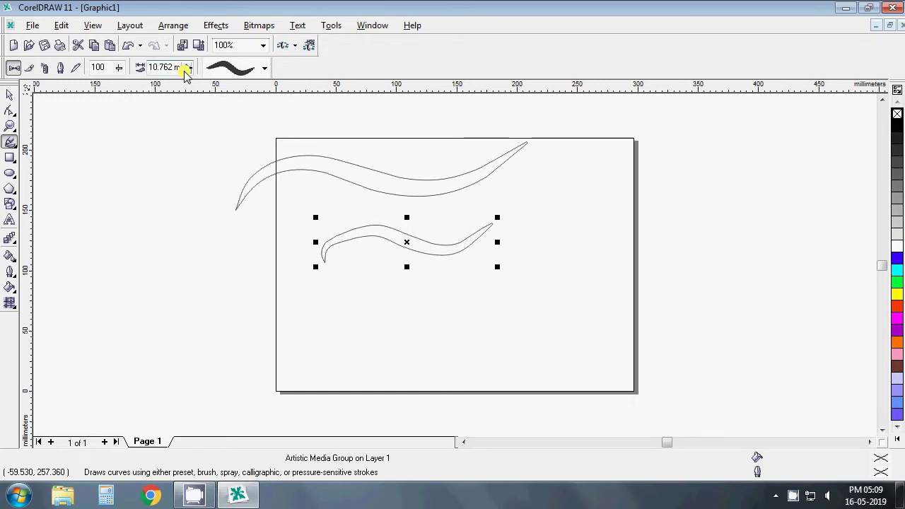
{"action": "left_click", "coordinate": [188, 70]}
{"action": "left_click", "coordinate": [264, 347]}
{"action": "left_click_drag", "start_coordinate": [308, 330], "coordinate": [500, 309]}
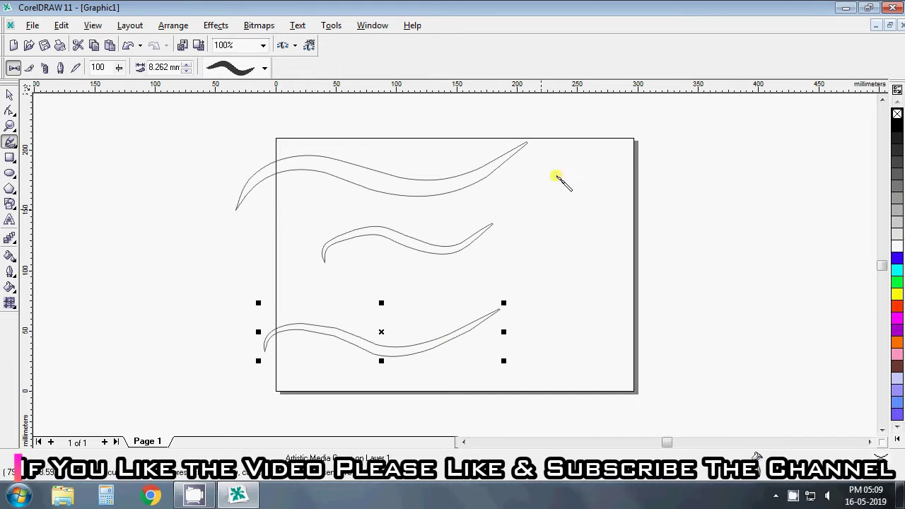
{"action": "left_click_drag", "start_coordinate": [584, 144], "coordinate": [571, 343]}
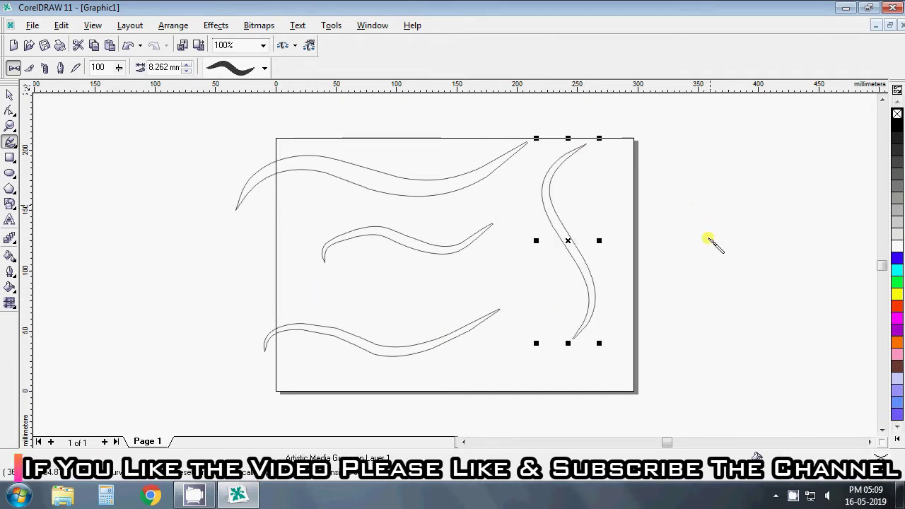
{"action": "mouse_move", "coordinate": [710, 203]}
{"action": "left_mouse_down"}
{"action": "mouse_move", "coordinate": [744, 213]}
{"action": "mouse_move", "coordinate": [691, 188]}
{"action": "mouse_move", "coordinate": [702, 225]}
{"action": "left_mouse_up"}
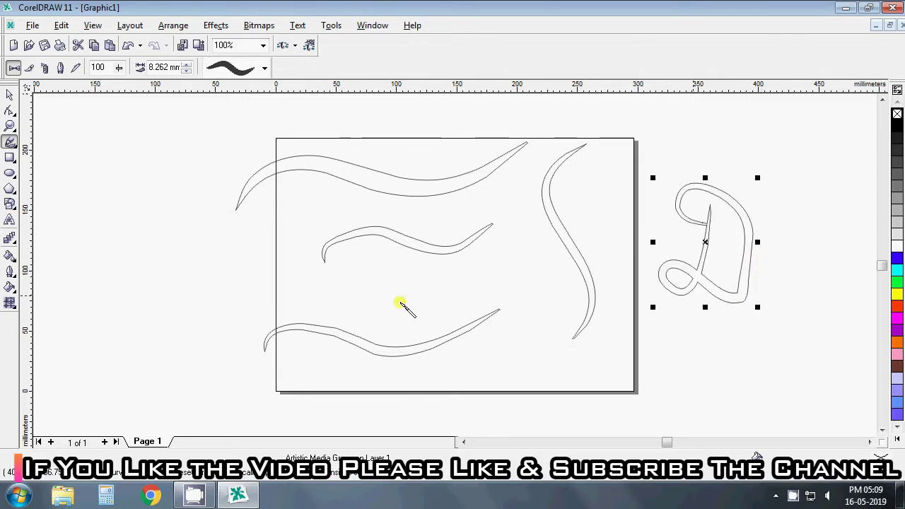
{"action": "mouse_move", "coordinate": [172, 258]}
{"action": "left_mouse_down"}
{"action": "mouse_move", "coordinate": [224, 252]}
{"action": "mouse_move", "coordinate": [205, 293]}
{"action": "left_mouse_up"}
{"action": "mouse_move", "coordinate": [171, 228]}
{"action": "left_mouse_down"}
{"action": "mouse_move", "coordinate": [222, 227]}
{"action": "mouse_move", "coordinate": [196, 261]}
{"action": "mouse_move", "coordinate": [235, 265]}
{"action": "left_mouse_up"}
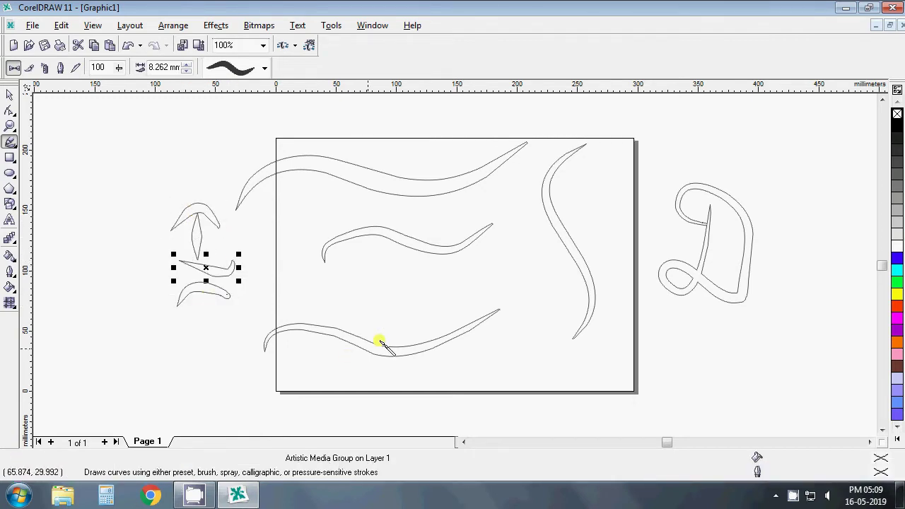
{"action": "mouse_move", "coordinate": [65, 202]}
{"action": "left_mouse_down"}
{"action": "mouse_move", "coordinate": [145, 192]}
{"action": "mouse_move", "coordinate": [104, 279]}
{"action": "left_mouse_up"}
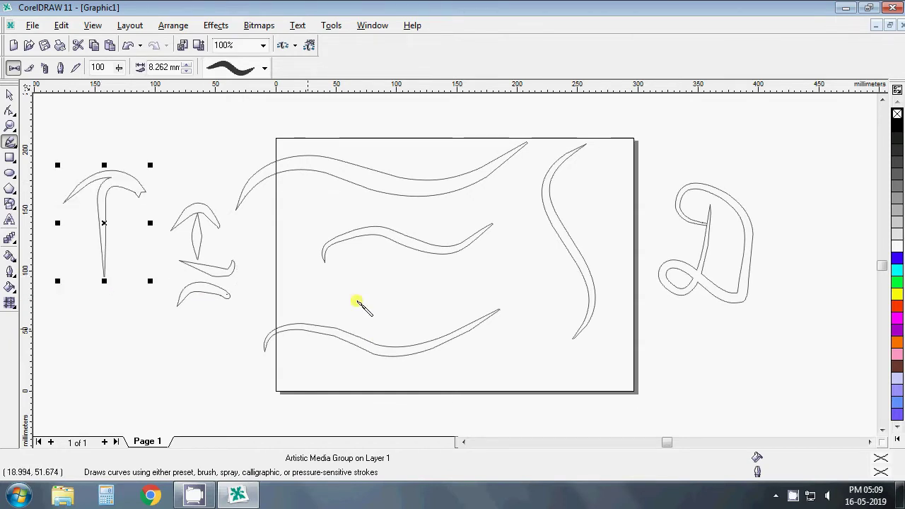
{"action": "mouse_move", "coordinate": [285, 150]}
{"action": "left_mouse_down"}
{"action": "mouse_move", "coordinate": [289, 355]}
{"action": "mouse_move", "coordinate": [600, 368]}
{"action": "mouse_move", "coordinate": [544, 159]}
{"action": "mouse_move", "coordinate": [301, 173]}
{"action": "left_mouse_up"}
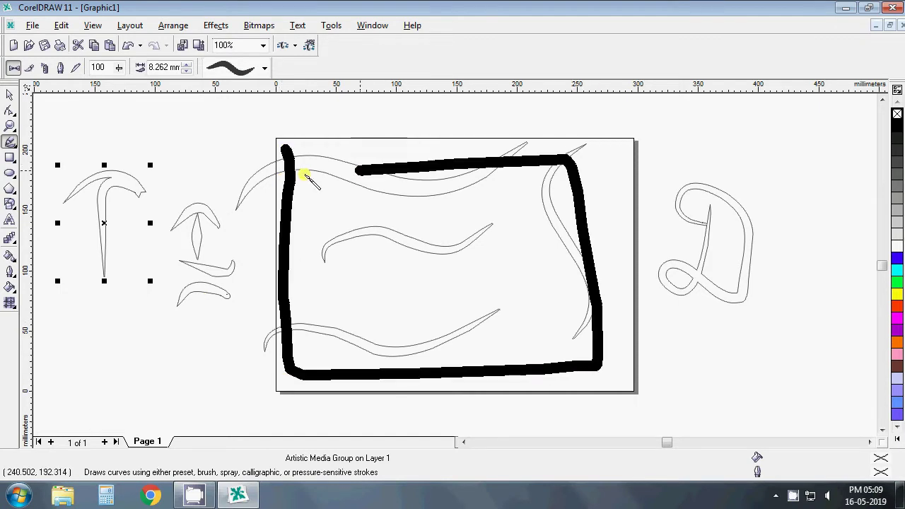
- Select and delete all the preset strokes from the page
{"action": "key", "text": "space"}
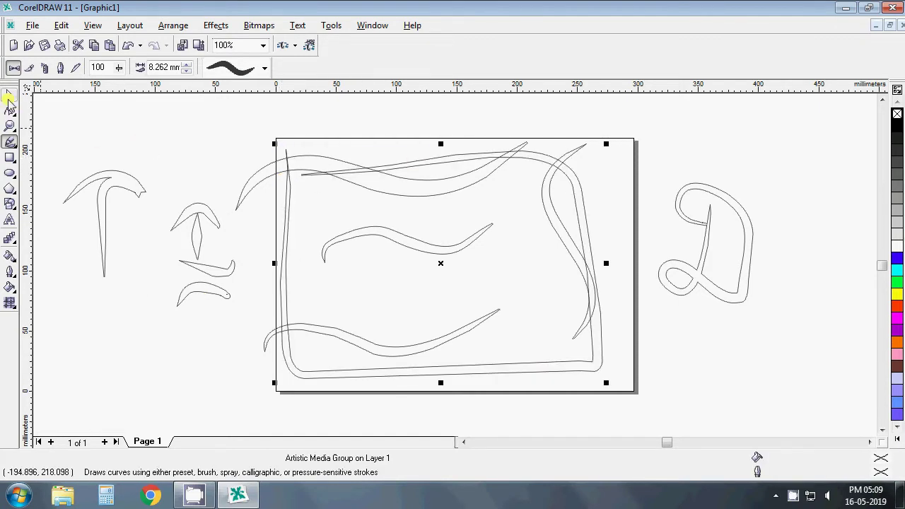
{"action": "key", "text": "ctrl+a"}
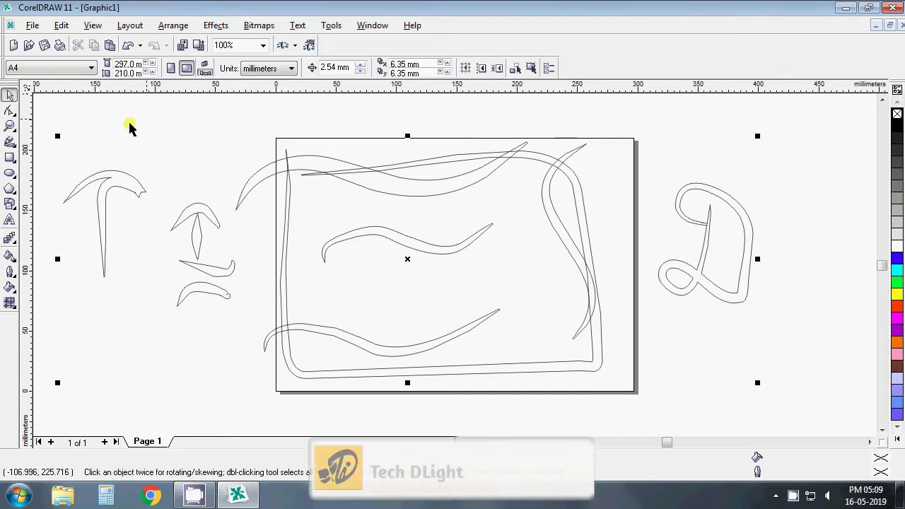
{"action": "key", "text": "Delete"}
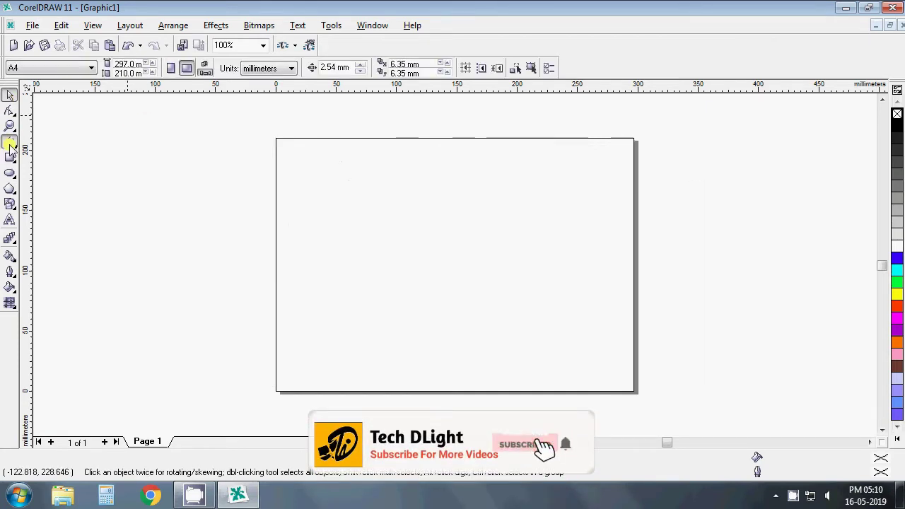
- Draw several blue arrow brush strokes across the top, left side and middle
{"action": "left_click", "coordinate": [11, 140]}
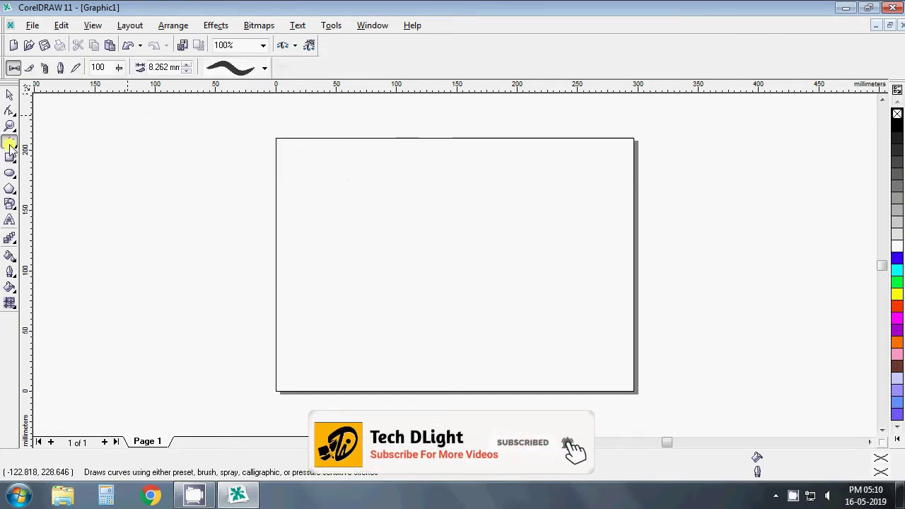
{"action": "left_click", "coordinate": [30, 70]}
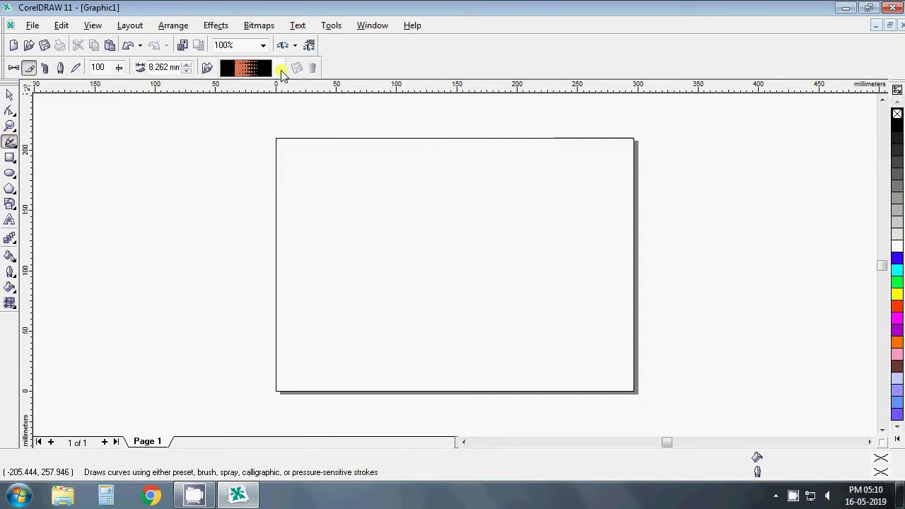
{"action": "left_click", "coordinate": [280, 71]}
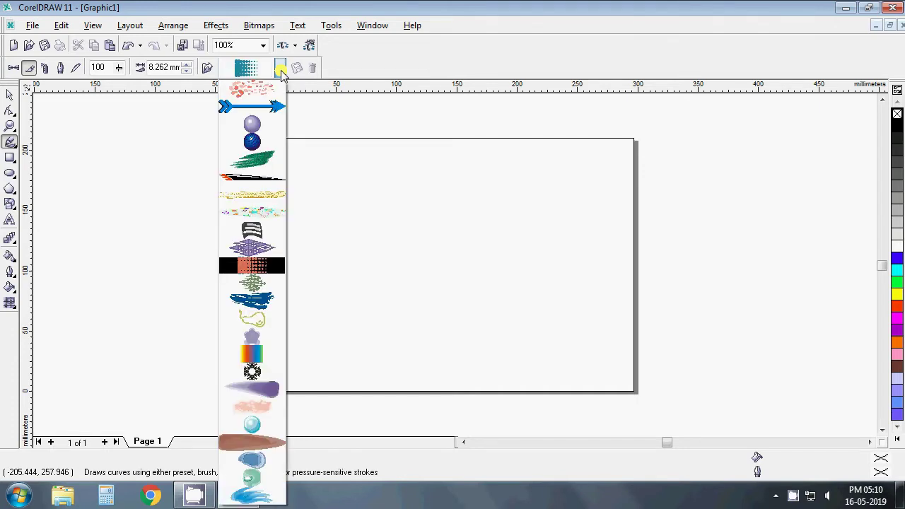
{"action": "left_click", "coordinate": [282, 106]}
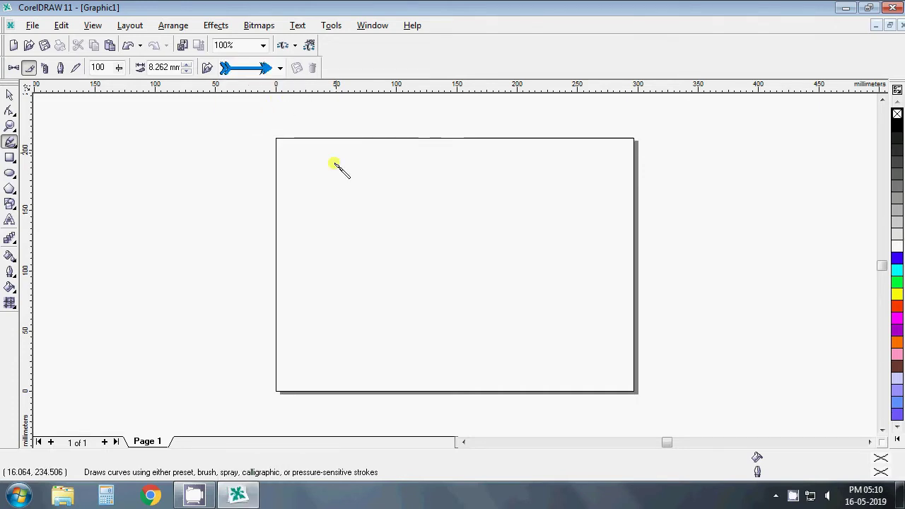
{"action": "left_click_drag", "start_coordinate": [298, 154], "coordinate": [460, 147]}
{"action": "left_click_drag", "start_coordinate": [575, 145], "coordinate": [601, 146]}
{"action": "left_click_drag", "start_coordinate": [311, 173], "coordinate": [305, 347]}
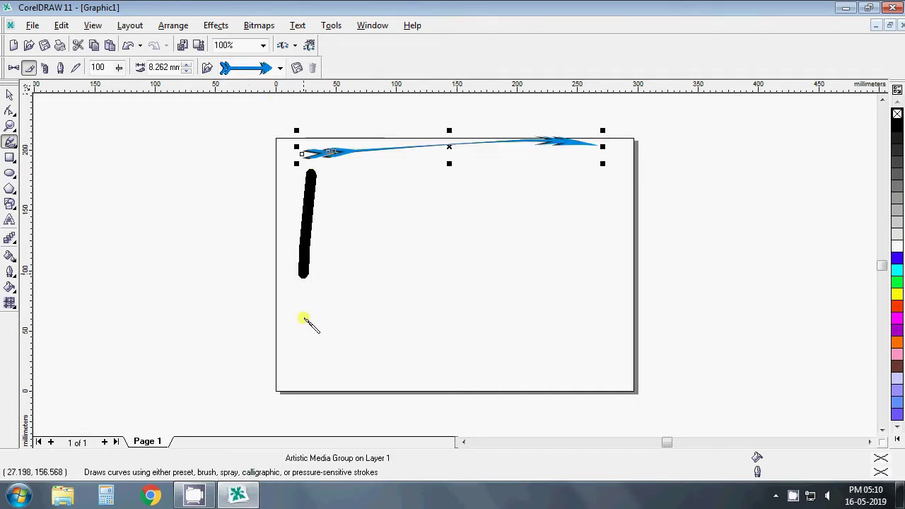
{"action": "mouse_move", "coordinate": [359, 197]}
{"action": "left_mouse_down"}
{"action": "mouse_move", "coordinate": [421, 204]}
{"action": "mouse_move", "coordinate": [385, 243]}
{"action": "left_mouse_up"}
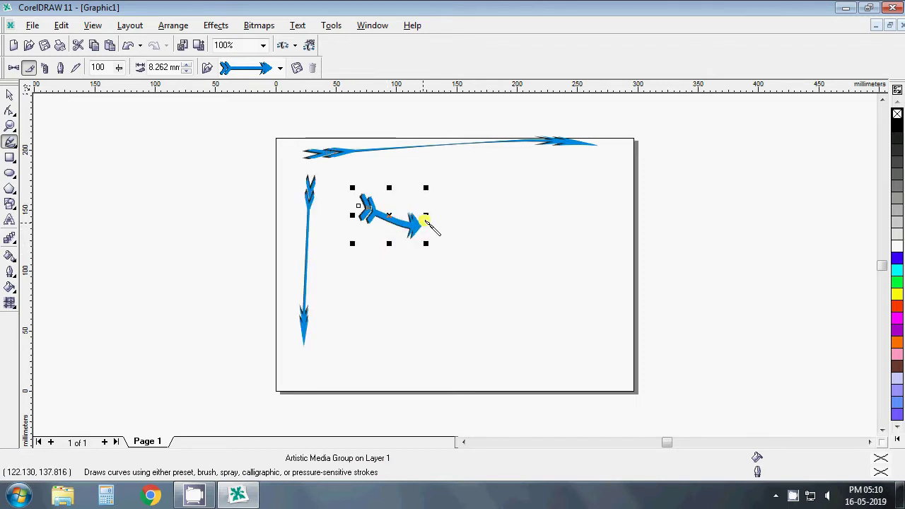
{"action": "left_click_drag", "start_coordinate": [443, 218], "coordinate": [491, 217]}
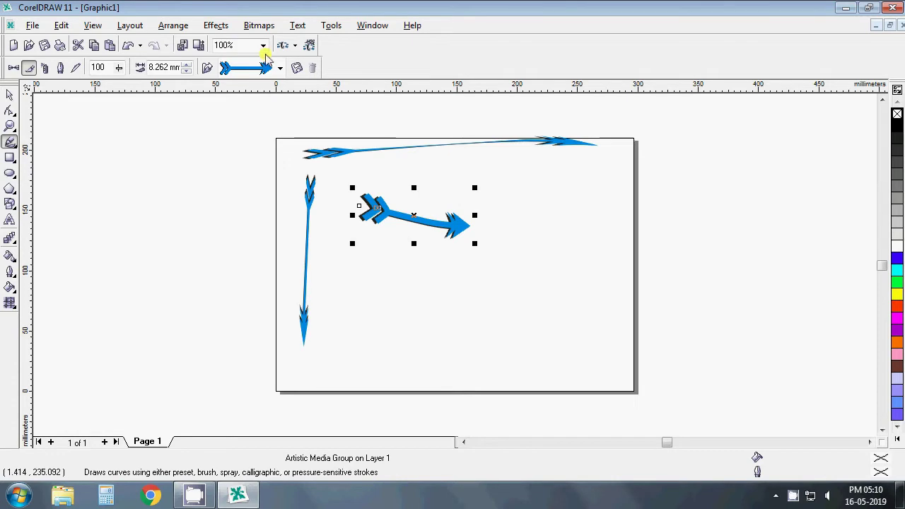
- Restyle the middle arrow as oil1 and add oil and toothpaste brush strokes
{"action": "left_click", "coordinate": [281, 67]}
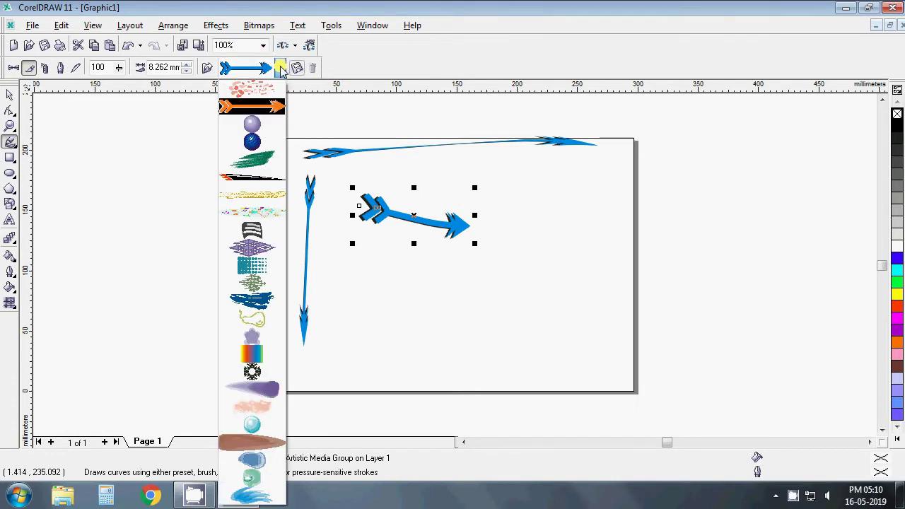
{"action": "left_click", "coordinate": [294, 300]}
{"action": "left_click_drag", "start_coordinate": [373, 277], "coordinate": [537, 287]}
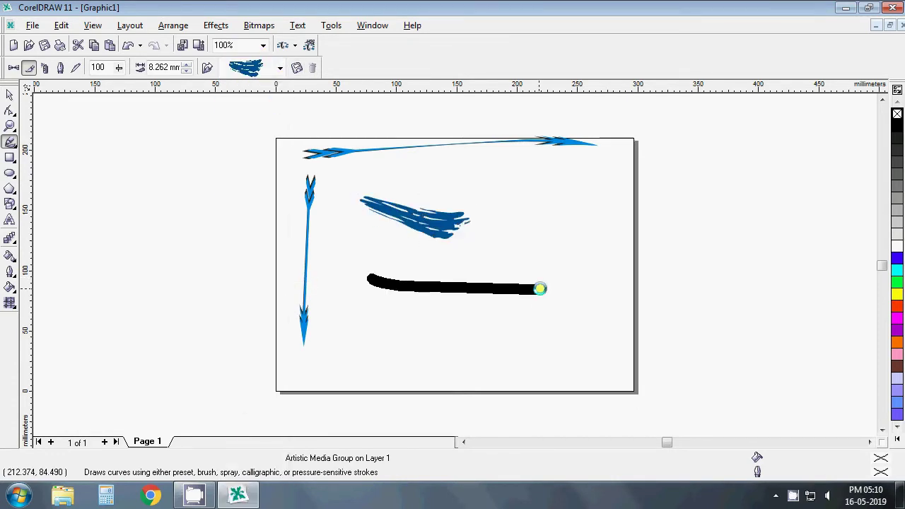
{"action": "left_click_drag", "start_coordinate": [562, 196], "coordinate": [586, 267]}
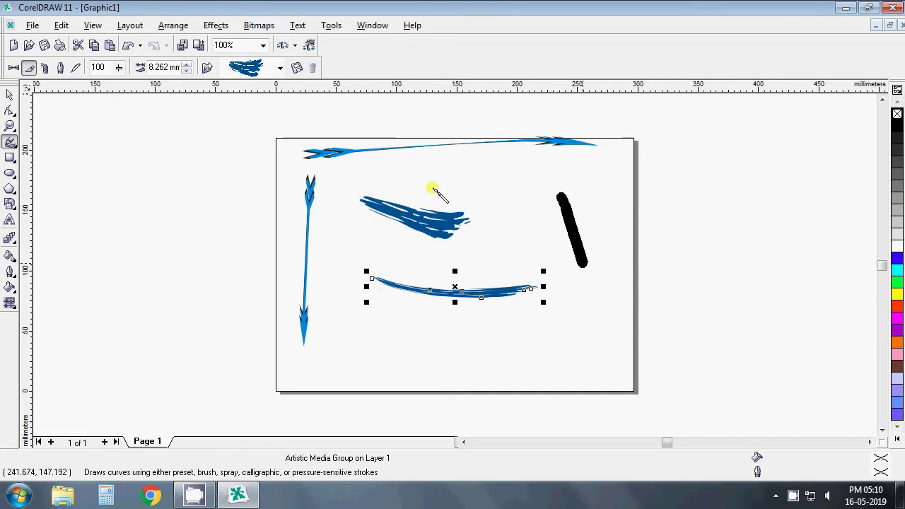
{"action": "left_click", "coordinate": [280, 67]}
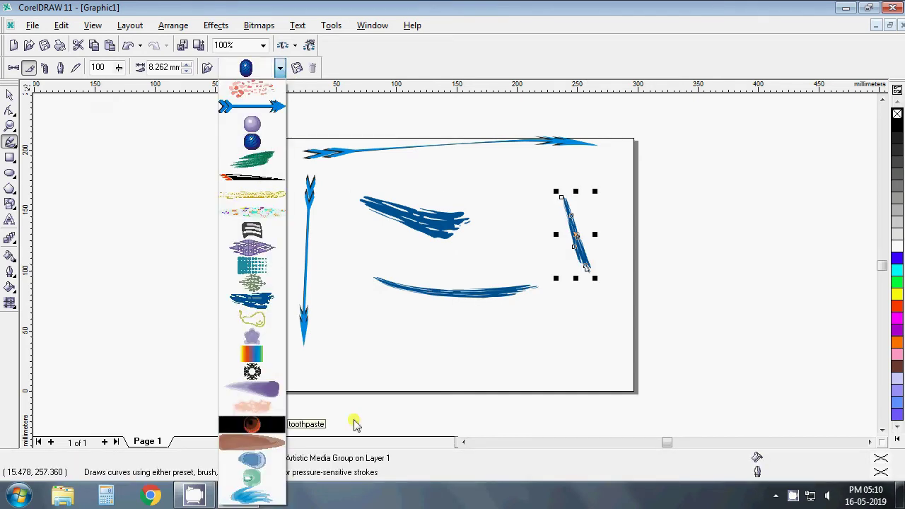
{"action": "left_click", "coordinate": [252, 424]}
{"action": "left_click_drag", "start_coordinate": [517, 330], "coordinate": [478, 357]}
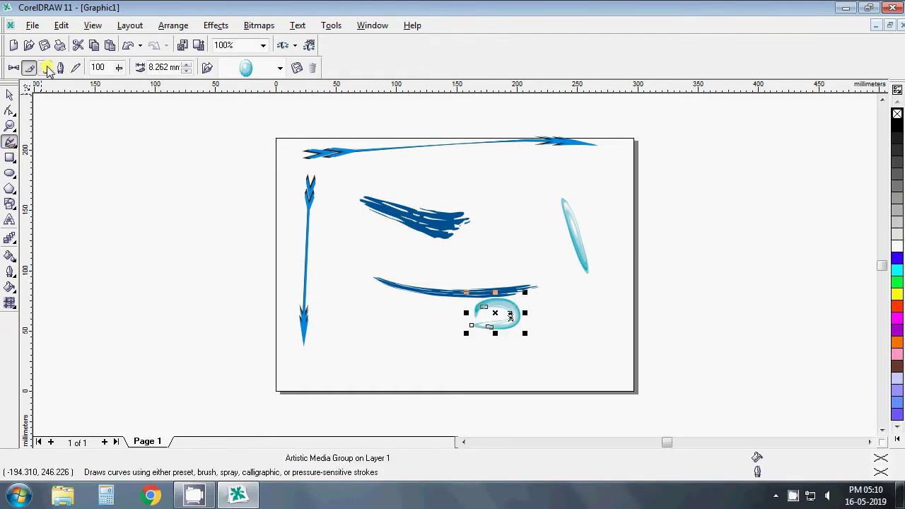
{"action": "key", "text": "Escape"}
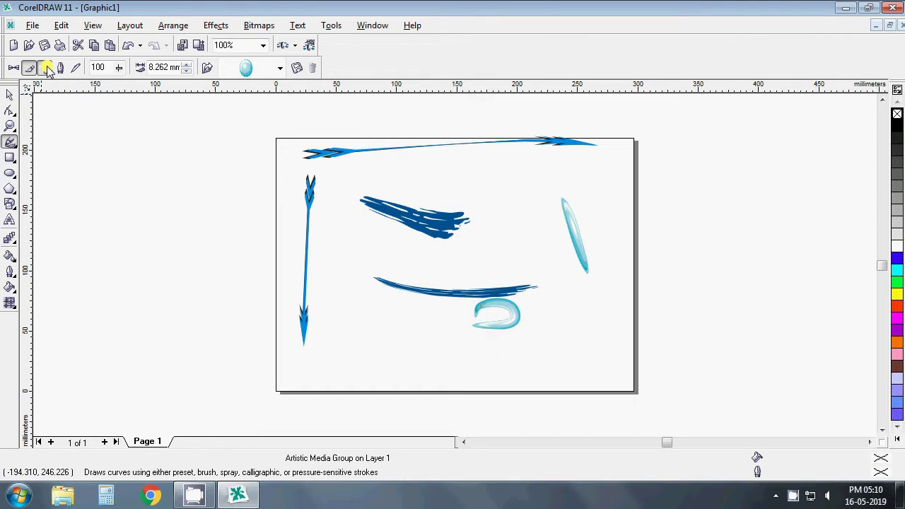
{"action": "left_click", "coordinate": [45, 68]}
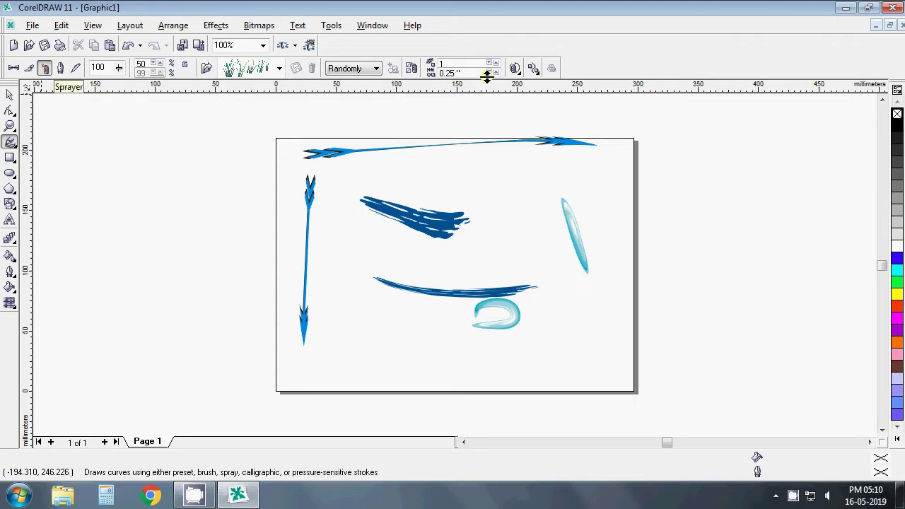
- Spray balloons2 trails in the left margin and at lower left
{"action": "left_click", "coordinate": [280, 69]}
{"action": "left_click", "coordinate": [280, 68]}
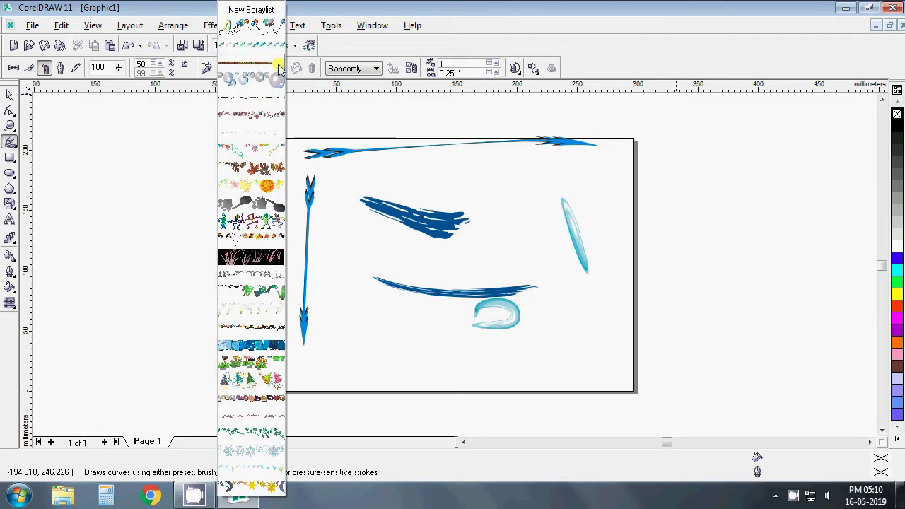
{"action": "left_click", "coordinate": [273, 26]}
{"action": "left_click_drag", "start_coordinate": [88, 172], "coordinate": [159, 248]}
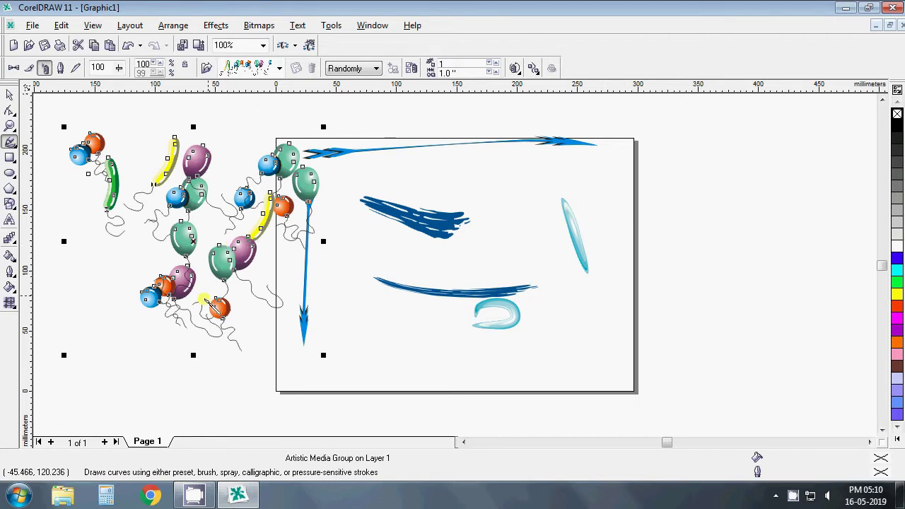
{"action": "left_click_drag", "start_coordinate": [125, 358], "coordinate": [167, 382]}
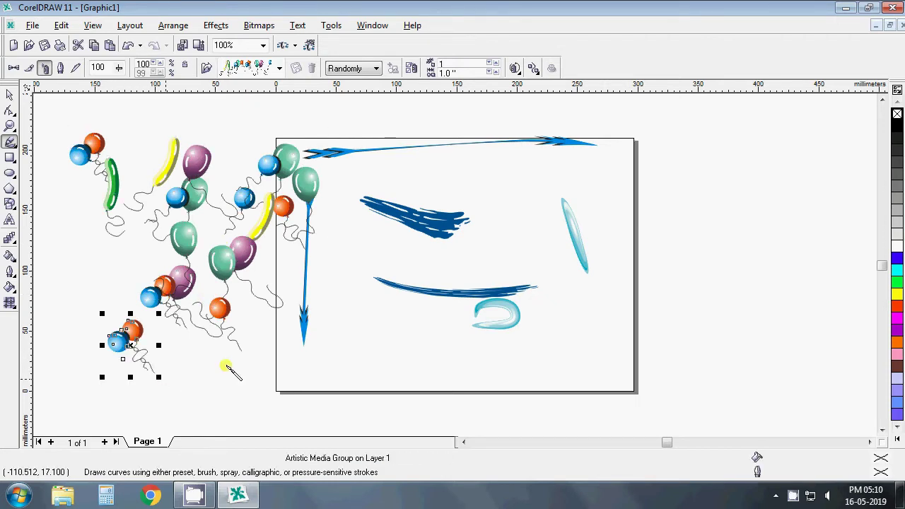
- Spray a small figure, then grass bands along the page bottom and across its middle
{"action": "left_click", "coordinate": [280, 68]}
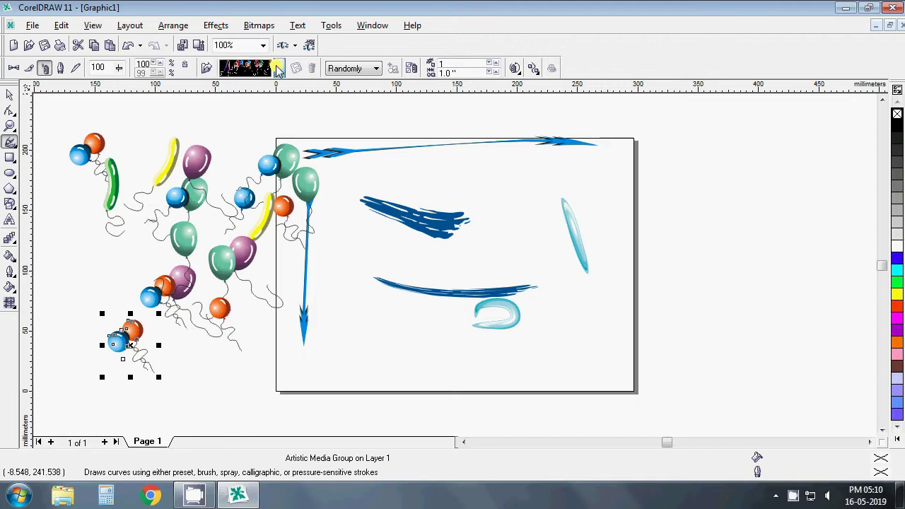
{"action": "left_click", "coordinate": [251, 215]}
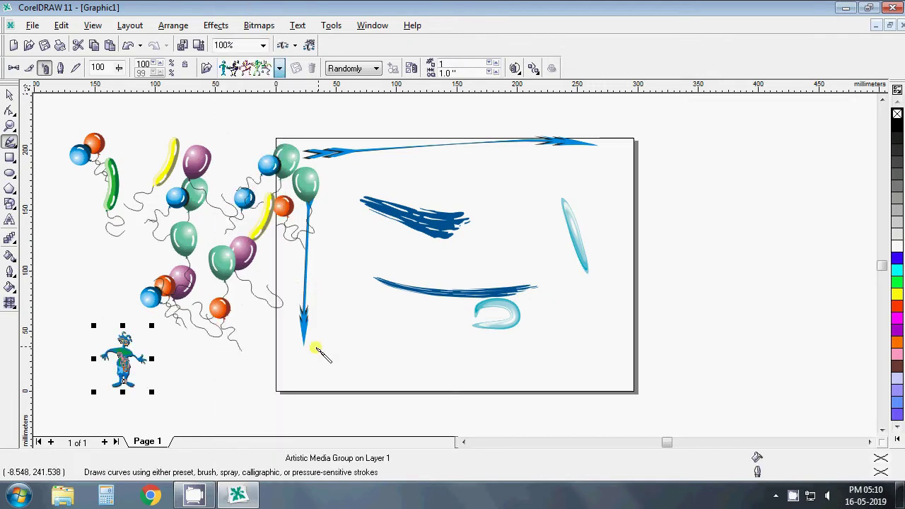
{"action": "left_click_drag", "start_coordinate": [286, 362], "coordinate": [516, 362]}
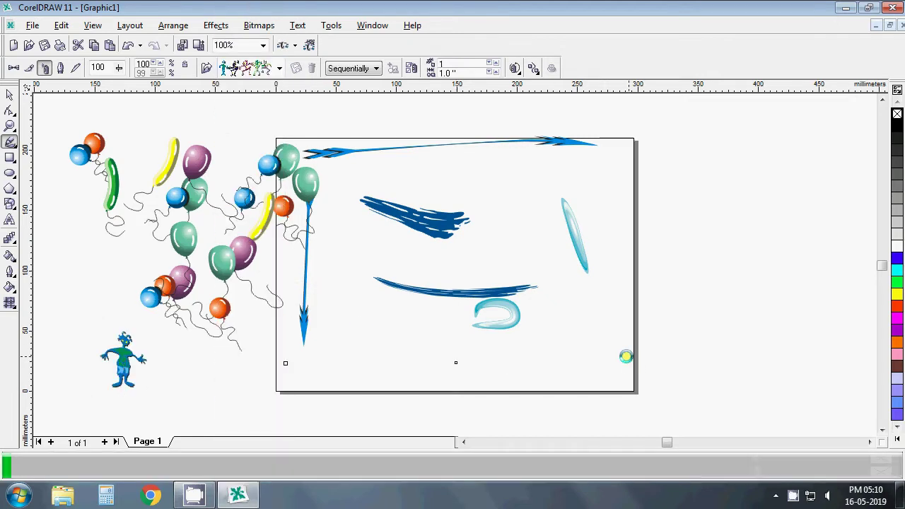
{"action": "left_click", "coordinate": [278, 69]}
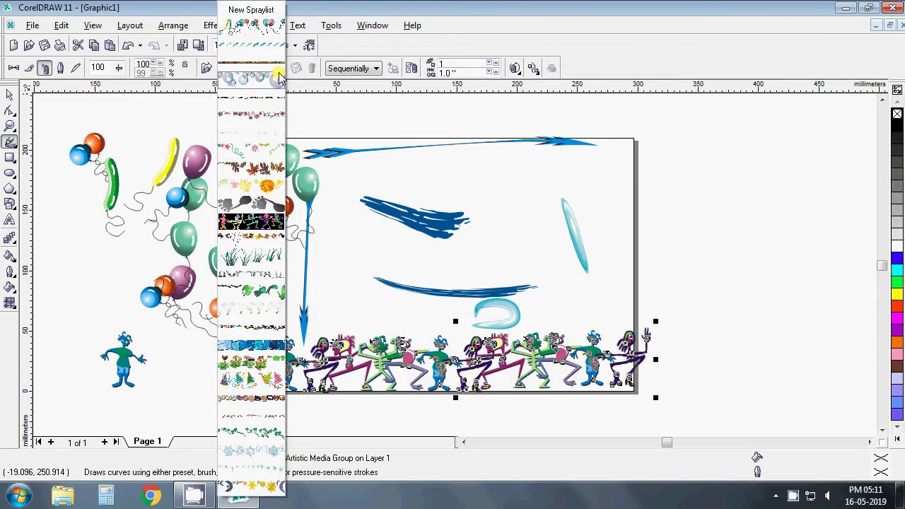
{"action": "left_click", "coordinate": [249, 257]}
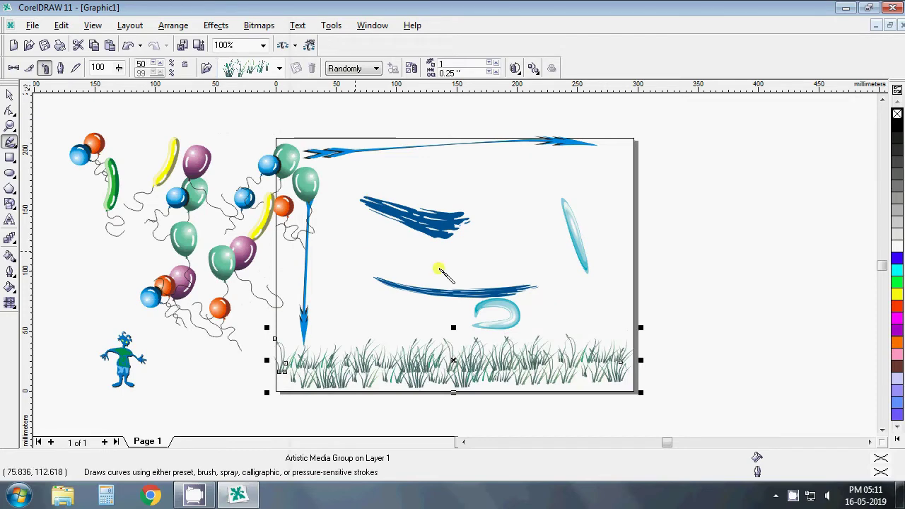
{"action": "left_click_drag", "start_coordinate": [352, 257], "coordinate": [591, 277]}
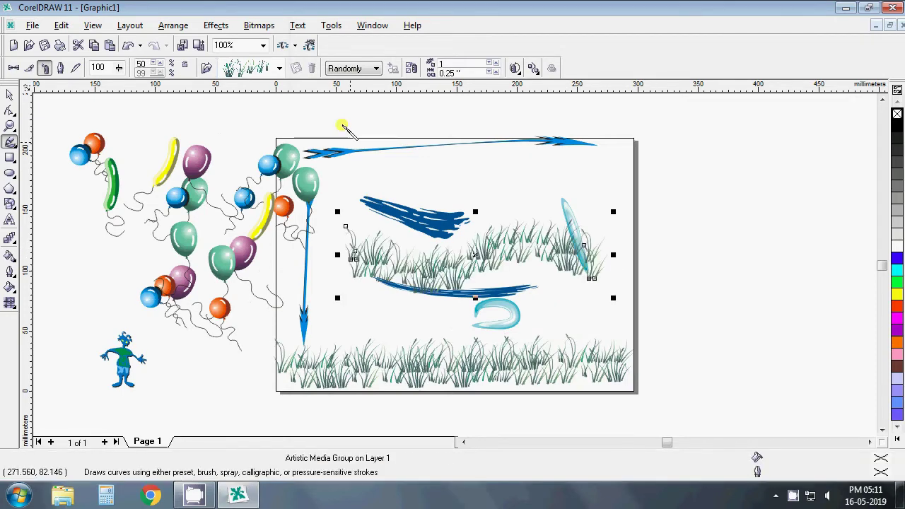
{"action": "left_click", "coordinate": [281, 71]}
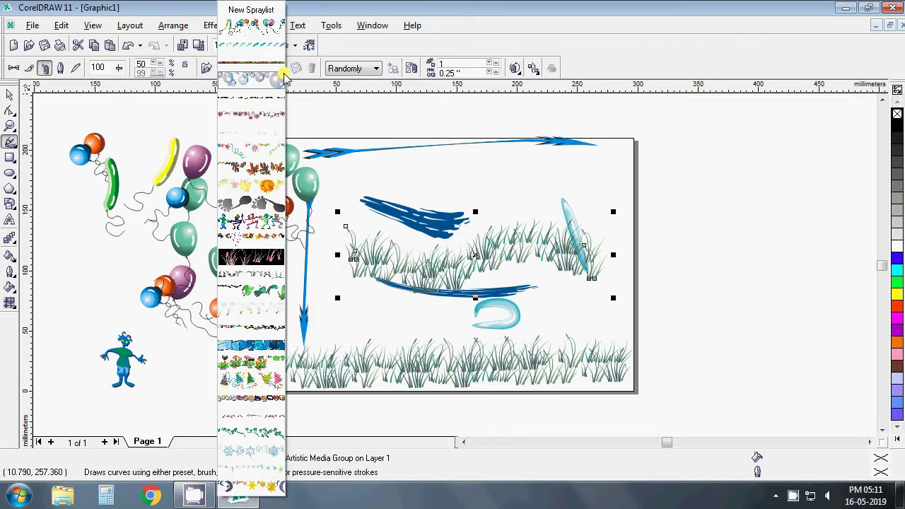
{"action": "left_click", "coordinate": [10, 94]}
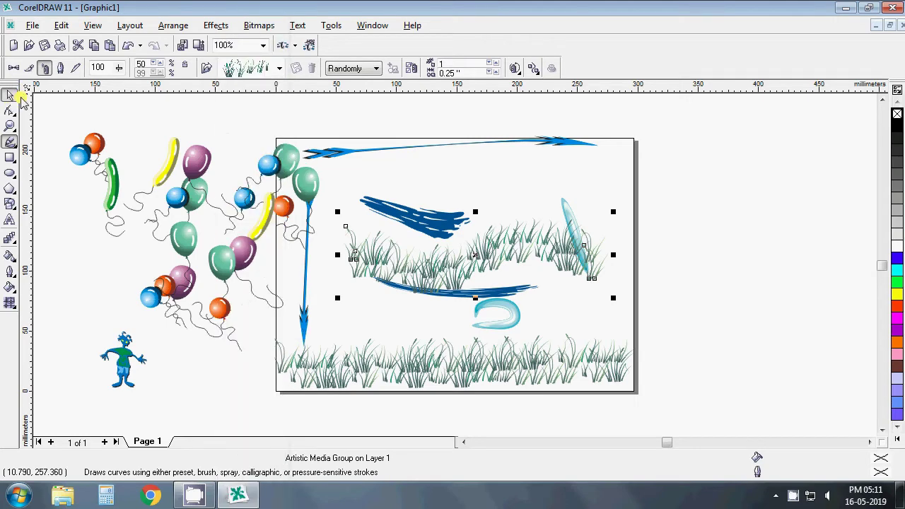
{"action": "left_click", "coordinate": [119, 128]}
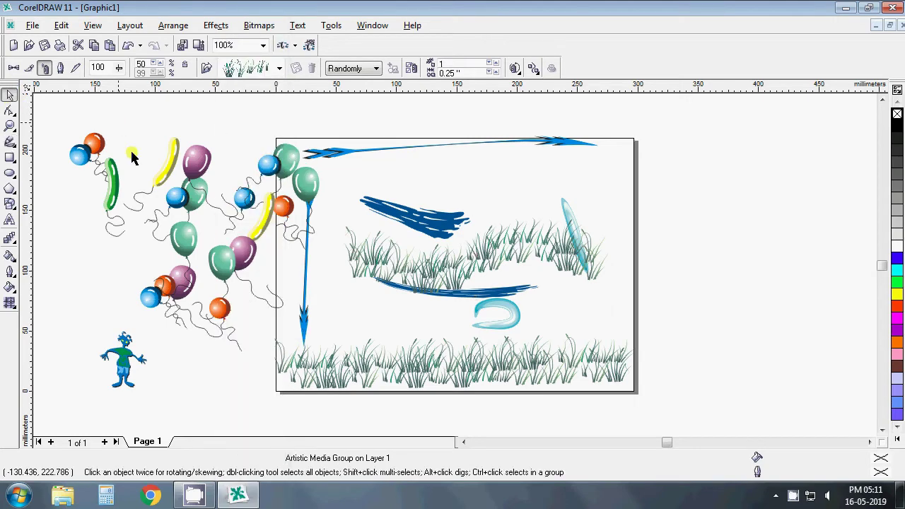
- Select and delete all sprayed objects from the page
{"action": "key", "text": "a"}
{"action": "left_click", "coordinate": [9, 106]}
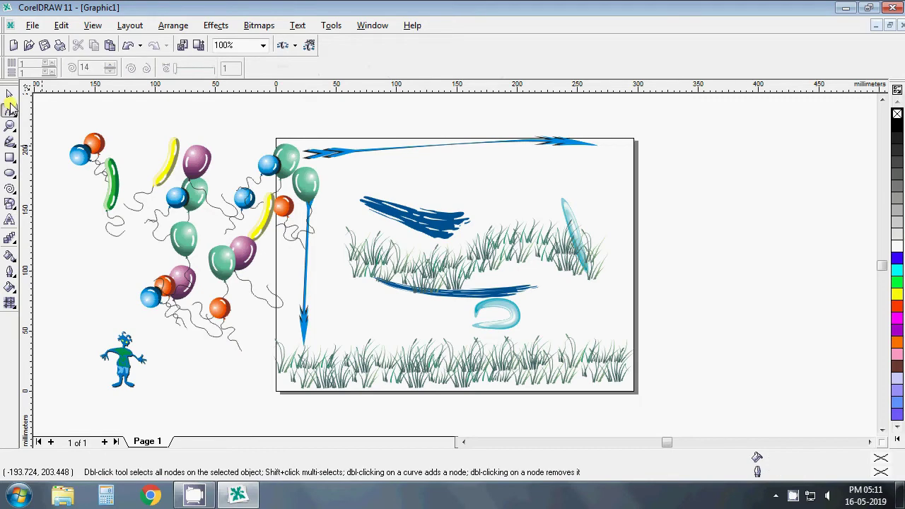
{"action": "key", "text": "space"}
{"action": "key", "text": "ctrl+a"}
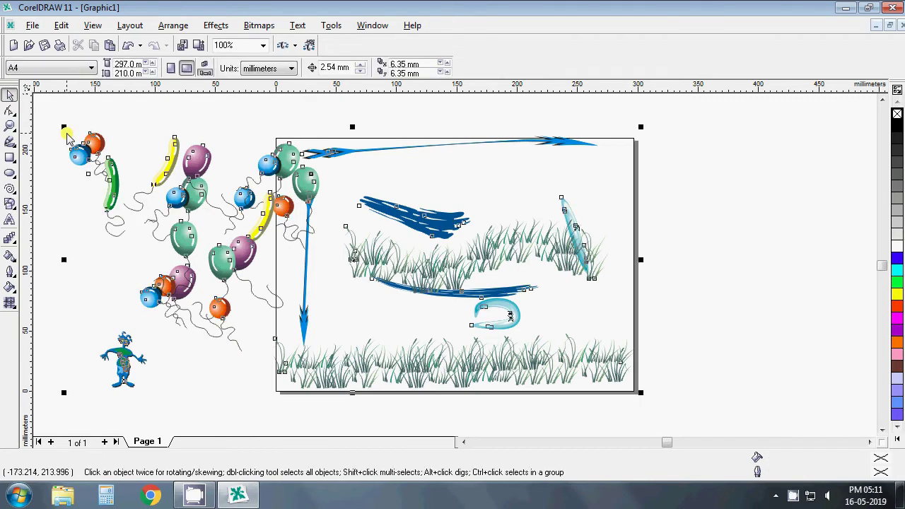
{"action": "key", "text": "Delete"}
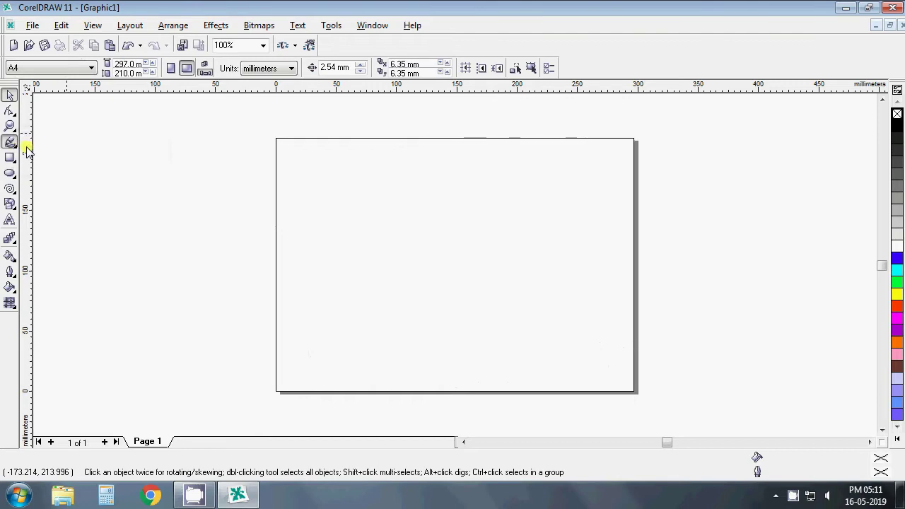
- Draw a calligraphic figure 8, a D, a curve and a dot
{"action": "left_click", "coordinate": [7, 141]}
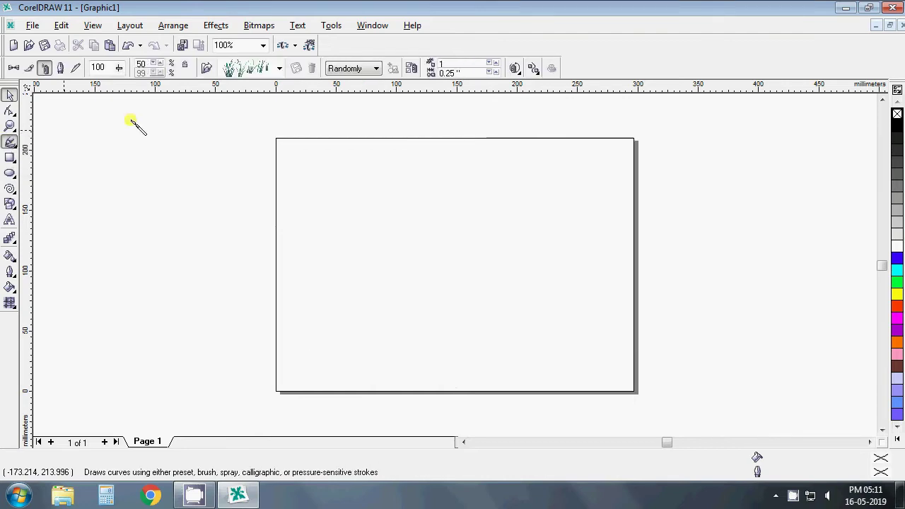
{"action": "left_click", "coordinate": [60, 68]}
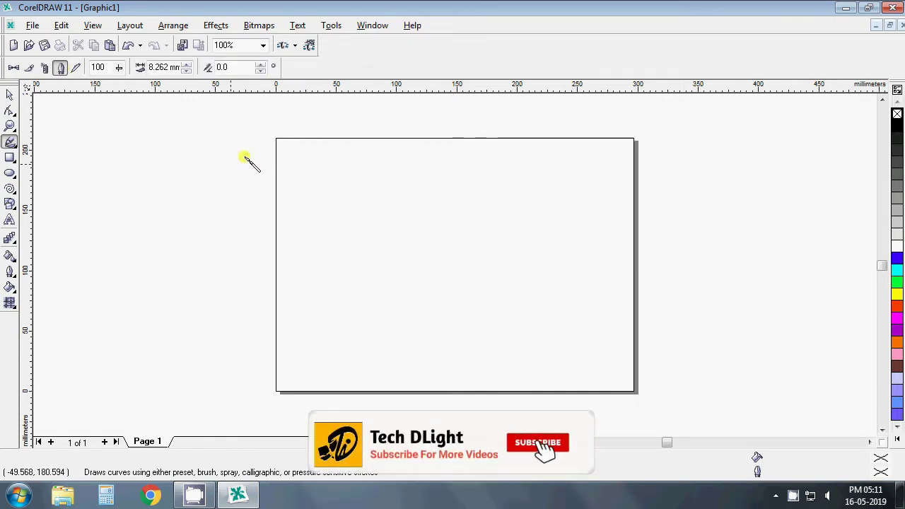
{"action": "mouse_move", "coordinate": [317, 155]}
{"action": "left_mouse_down"}
{"action": "mouse_move", "coordinate": [313, 277]}
{"action": "mouse_move", "coordinate": [355, 202]}
{"action": "mouse_move", "coordinate": [334, 159]}
{"action": "left_mouse_up"}
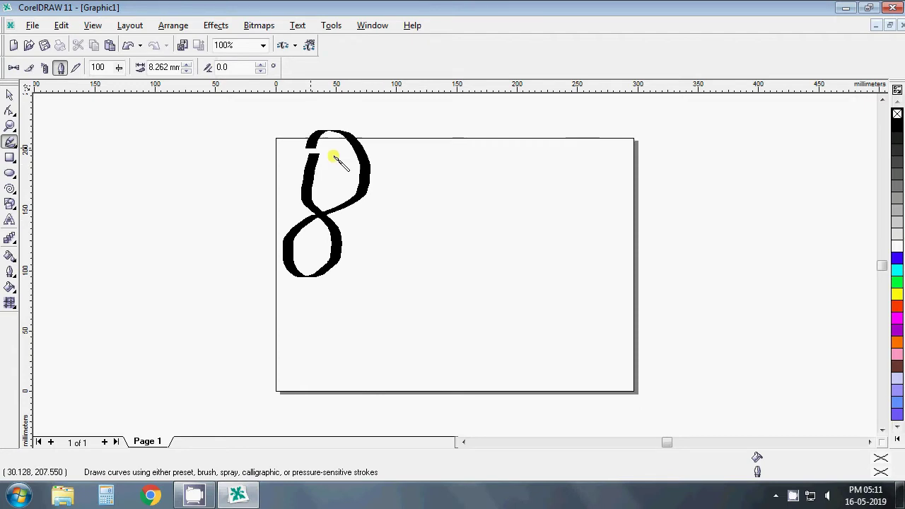
{"action": "mouse_move", "coordinate": [447, 170]}
{"action": "left_mouse_down"}
{"action": "mouse_move", "coordinate": [415, 262]}
{"action": "mouse_move", "coordinate": [416, 239]}
{"action": "mouse_move", "coordinate": [493, 204]}
{"action": "mouse_move", "coordinate": [436, 145]}
{"action": "mouse_move", "coordinate": [426, 186]}
{"action": "mouse_move", "coordinate": [464, 207]}
{"action": "left_mouse_up"}
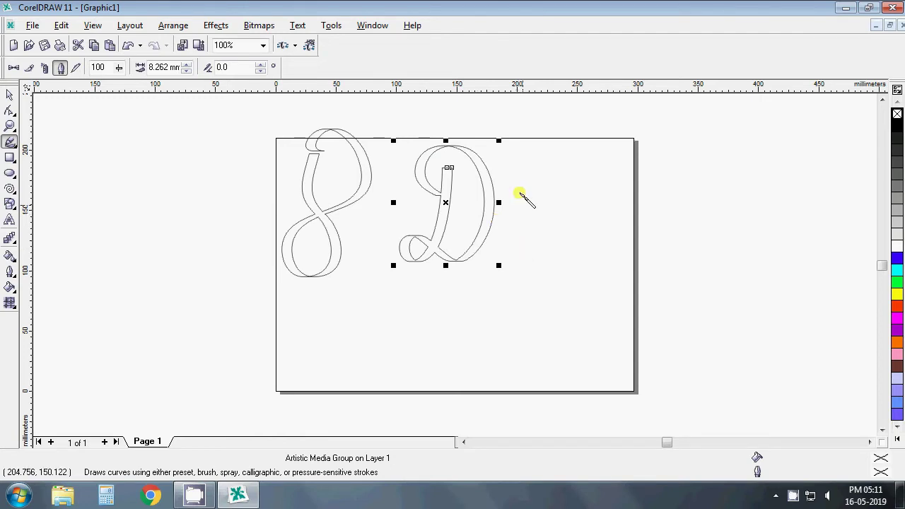
{"action": "left_click_drag", "start_coordinate": [517, 195], "coordinate": [518, 269]}
{"action": "mouse_move", "coordinate": [516, 177]}
{"action": "left_mouse_down"}
{"action": "mouse_move", "coordinate": [527, 173]}
{"action": "mouse_move", "coordinate": [518, 166]}
{"action": "mouse_move", "coordinate": [456, 205]}
{"action": "left_mouse_up"}
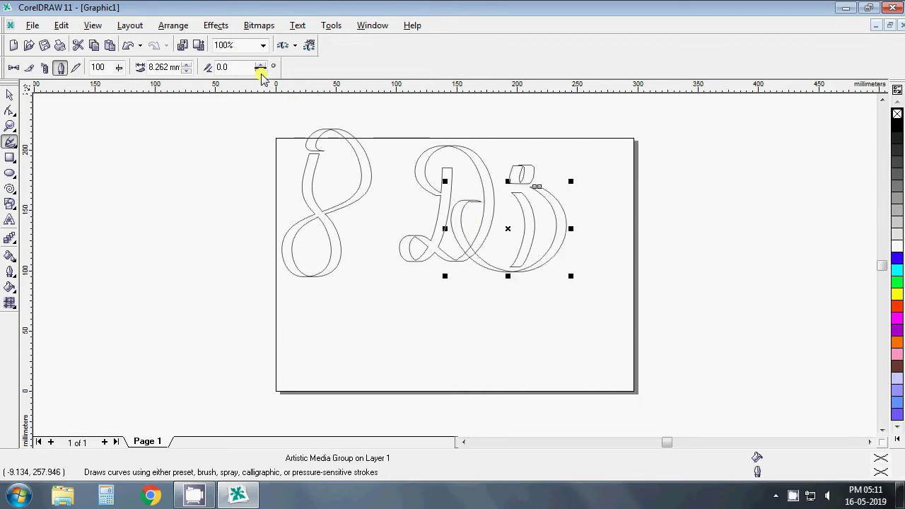
- Draw two more calligraphic curves at a 35° nib angle, then delete all strokes
{"action": "key", "text": "Return"}
{"action": "left_click", "coordinate": [257, 64]}
{"action": "type", "text": "35"}
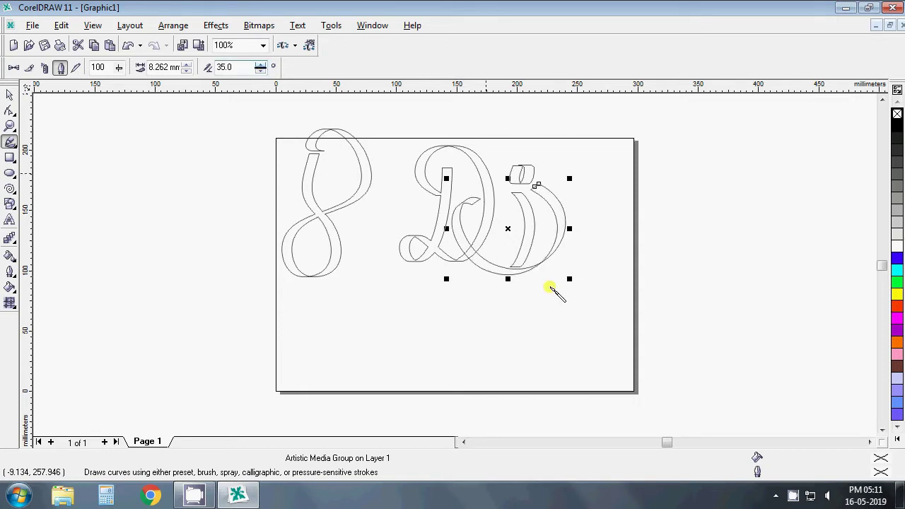
{"action": "left_click_drag", "start_coordinate": [580, 282], "coordinate": [573, 375]}
{"action": "left_click_drag", "start_coordinate": [504, 307], "coordinate": [551, 349]}
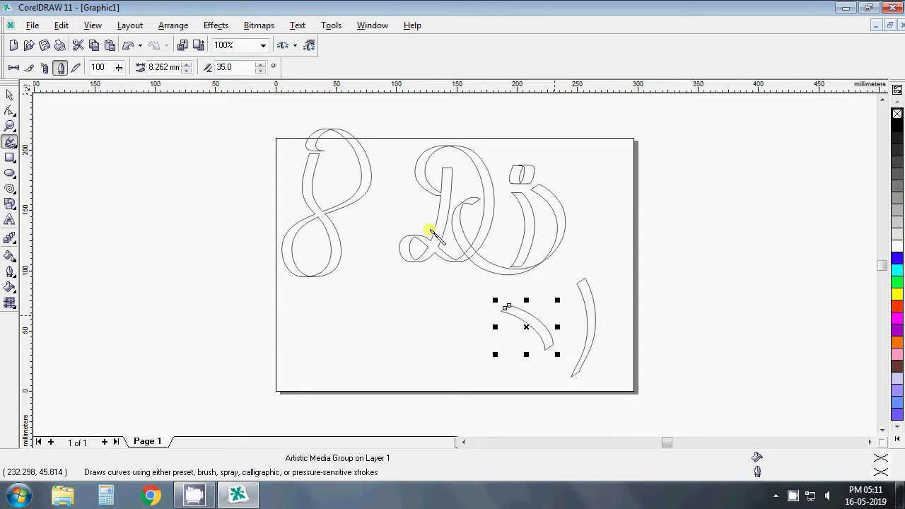
{"action": "left_click", "coordinate": [260, 71]}
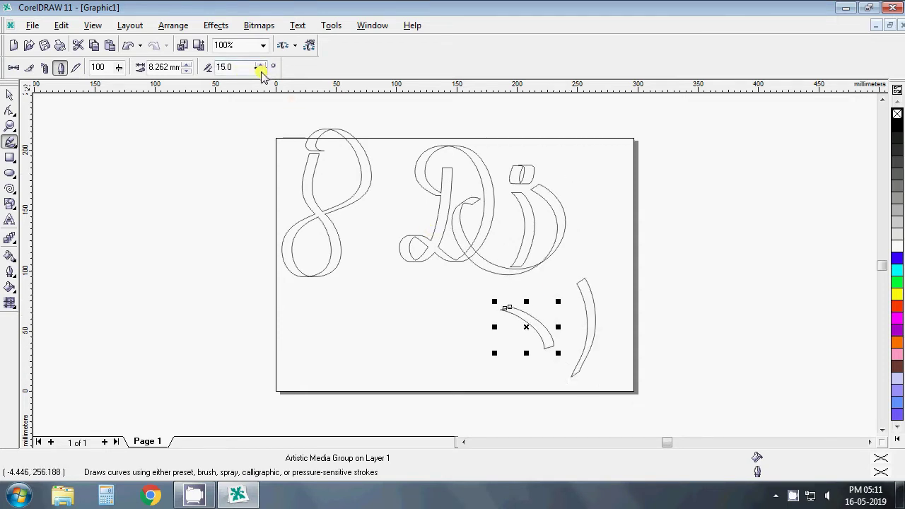
{"action": "left_click", "coordinate": [10, 94]}
{"action": "key", "text": "ctrl+a"}
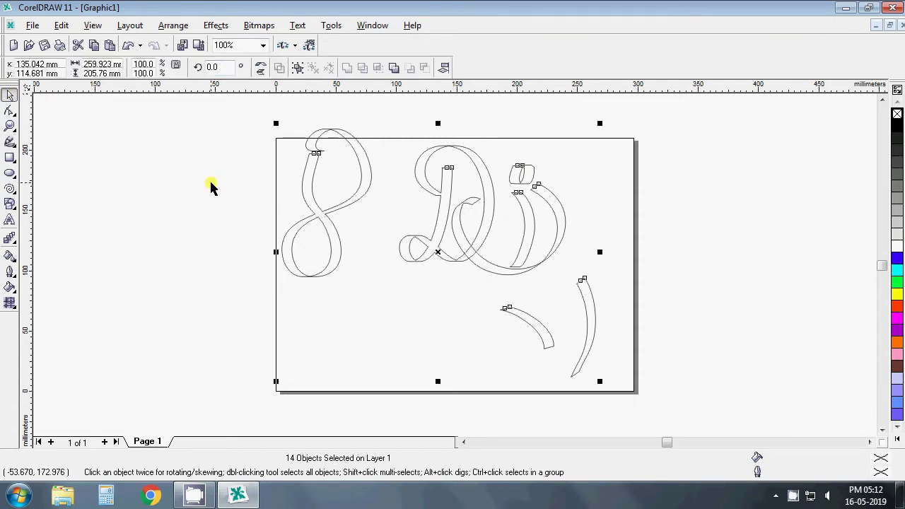
{"action": "key", "text": "Delete"}
- Draw a closed irregular straight-edged polygon over the page's left half
{"action": "left_click", "coordinate": [10, 142]}
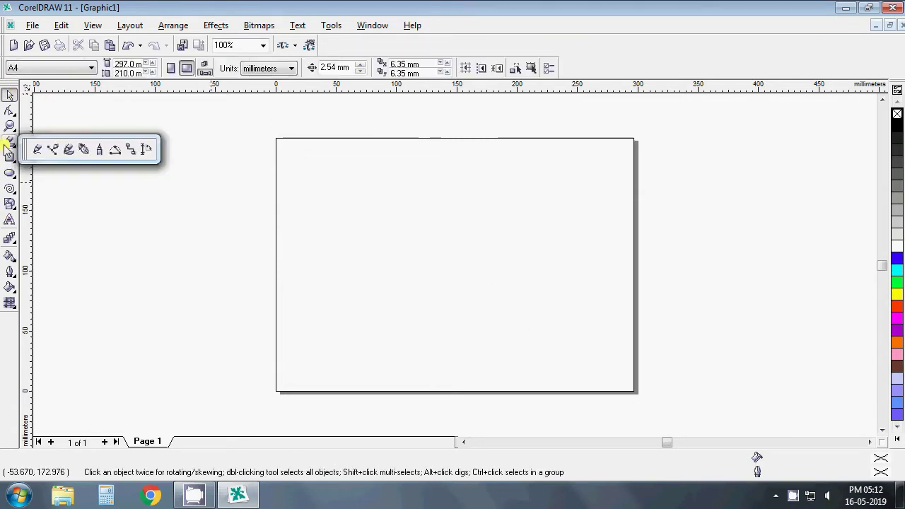
{"action": "left_click", "coordinate": [83, 149]}
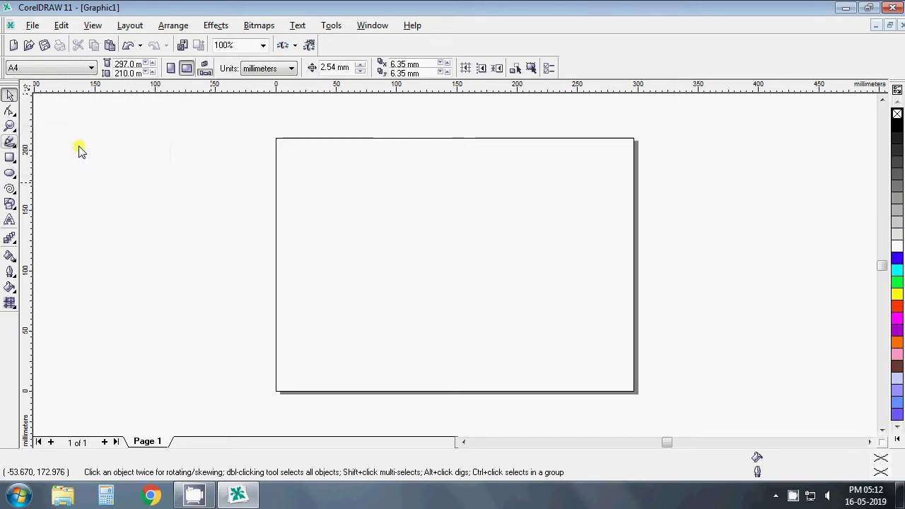
{"action": "left_click", "coordinate": [364, 159]}
{"action": "left_click", "coordinate": [489, 205]}
{"action": "left_click", "coordinate": [502, 318]}
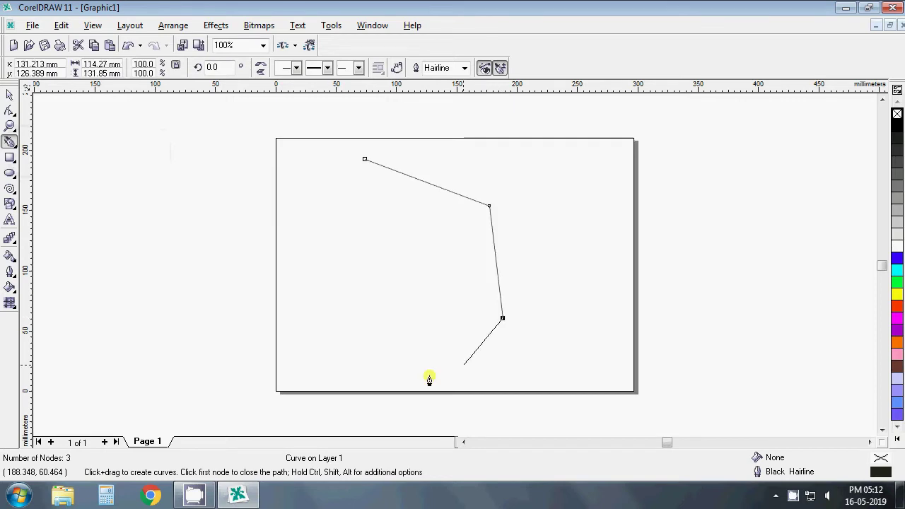
{"action": "left_click", "coordinate": [379, 375]}
{"action": "left_click", "coordinate": [324, 314]}
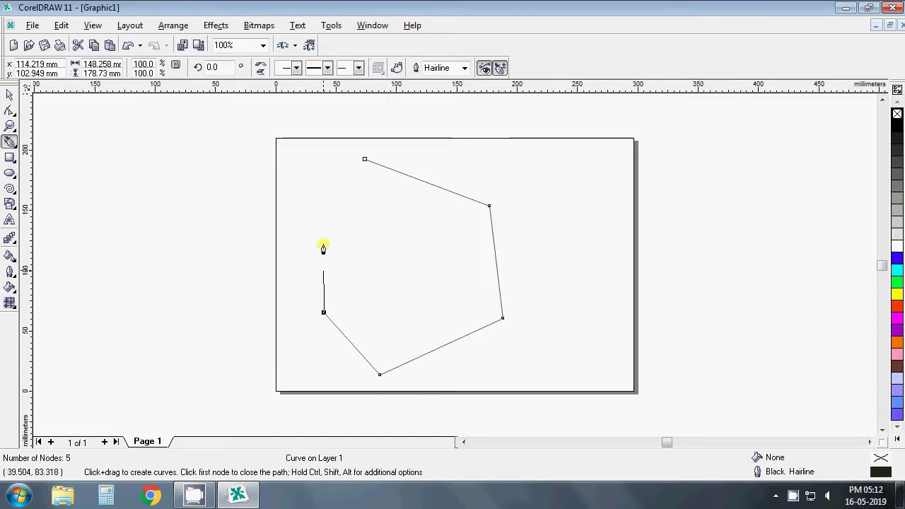
{"action": "left_click", "coordinate": [340, 213]}
{"action": "left_click", "coordinate": [266, 166]}
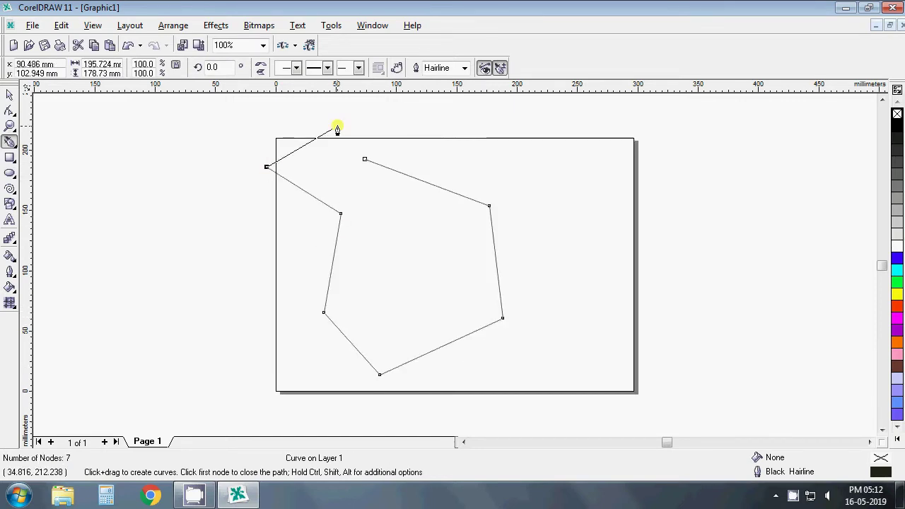
{"action": "left_click", "coordinate": [338, 126]}
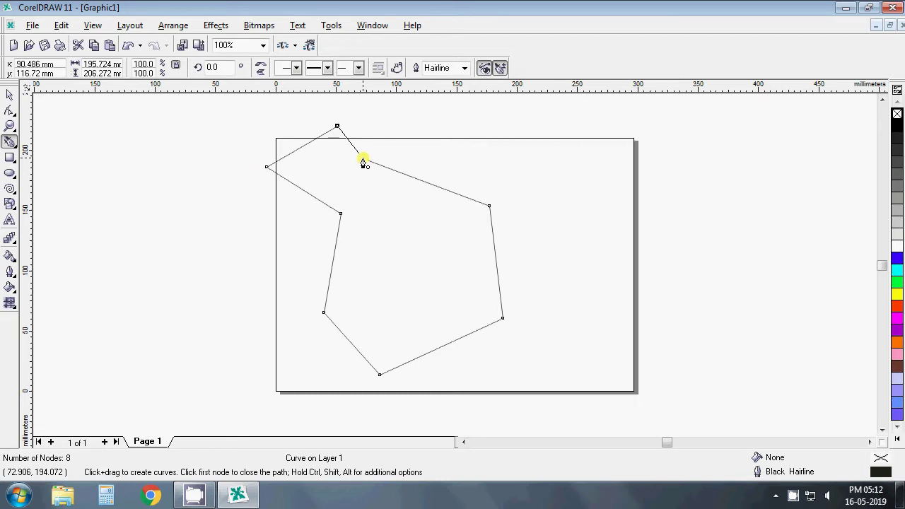
{"action": "left_click", "coordinate": [364, 161]}
- Draw a closed 3-node teardrop curve straddling the polygon's right side
{"action": "left_click", "coordinate": [553, 182]}
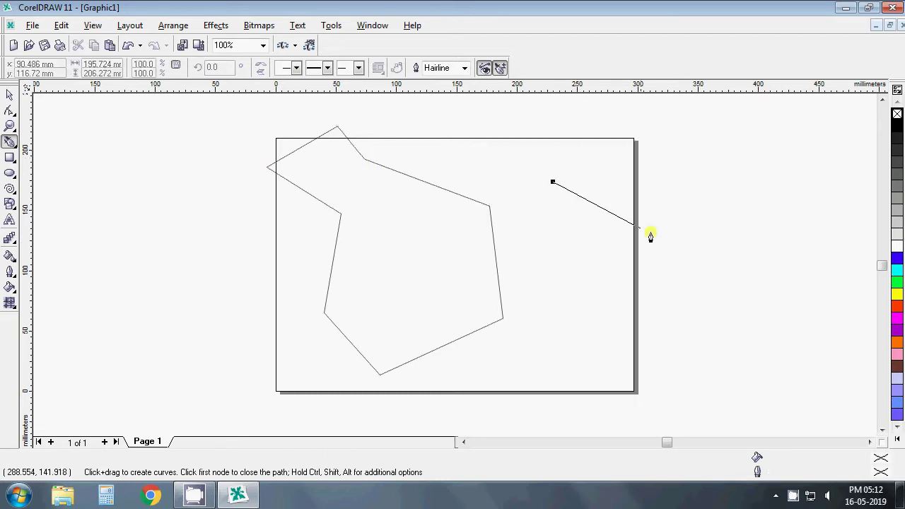
{"action": "left_click", "coordinate": [695, 250]}
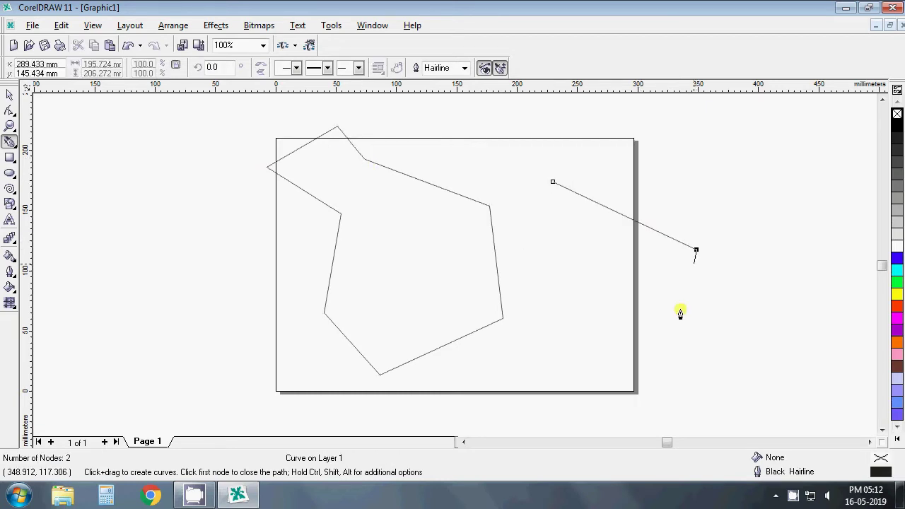
{"action": "left_click", "coordinate": [673, 344]}
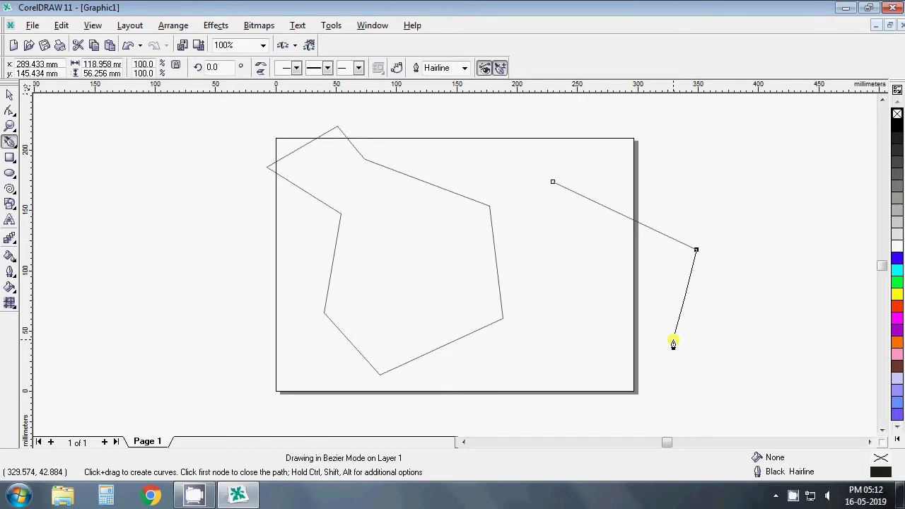
{"action": "mouse_move", "coordinate": [647, 338]}
{"action": "left_mouse_down"}
{"action": "mouse_move", "coordinate": [581, 332]}
{"action": "mouse_move", "coordinate": [581, 339]}
{"action": "left_mouse_up"}
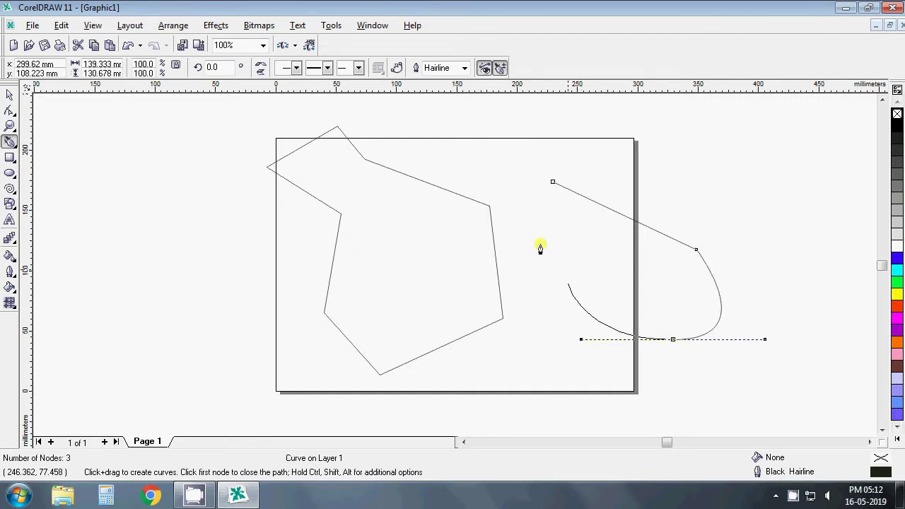
{"action": "left_click", "coordinate": [549, 185]}
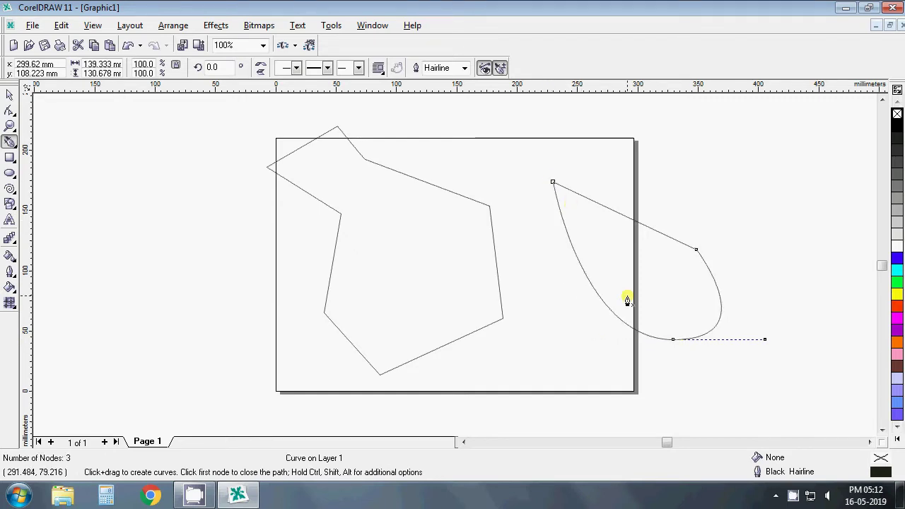
{"action": "left_click", "coordinate": [11, 145]}
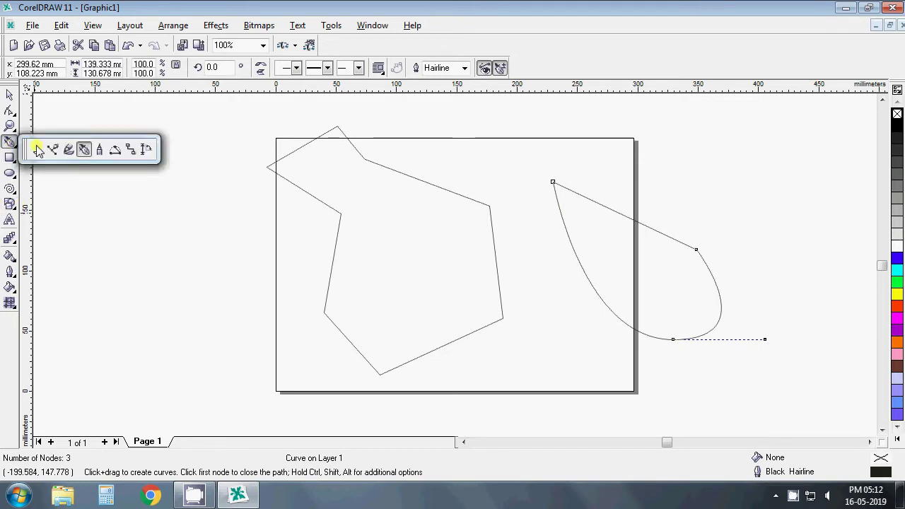
- Draw an open Polyline left of the page mixing straight corners with a wavy freehand section
{"action": "left_click", "coordinate": [99, 150]}
{"action": "left_click", "coordinate": [141, 117]}
{"action": "double_click", "coordinate": [103, 241]}
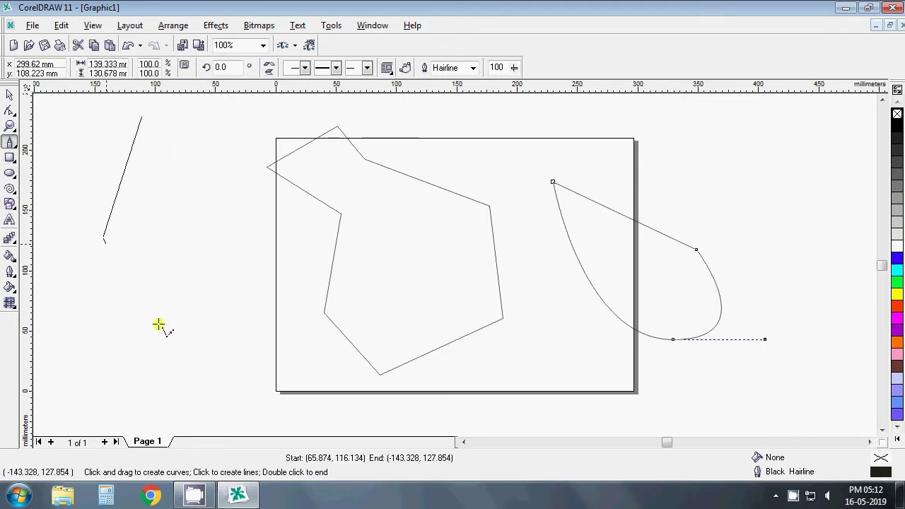
{"action": "left_click", "coordinate": [238, 367]}
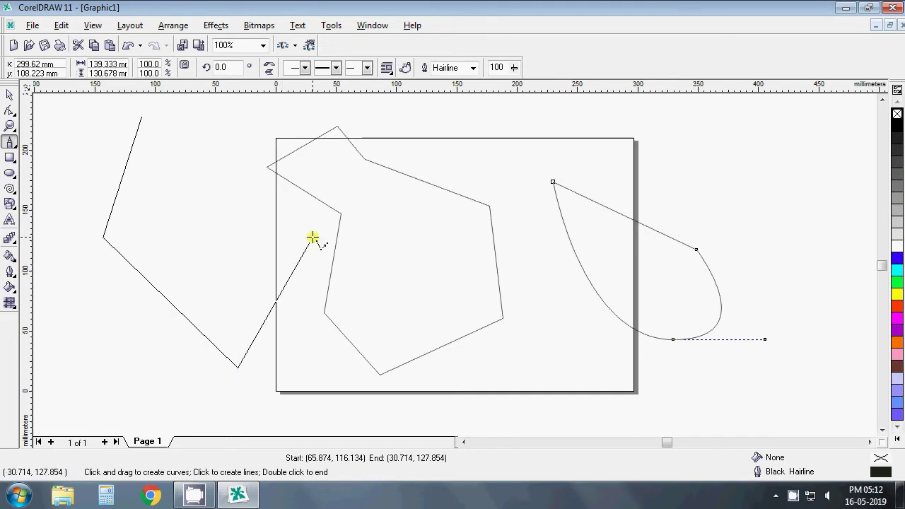
{"action": "mouse_move", "coordinate": [312, 237]}
{"action": "left_mouse_down"}
{"action": "mouse_move", "coordinate": [196, 192]}
{"action": "mouse_move", "coordinate": [194, 151]}
{"action": "mouse_move", "coordinate": [150, 115]}
{"action": "mouse_move", "coordinate": [139, 121]}
{"action": "left_mouse_up"}
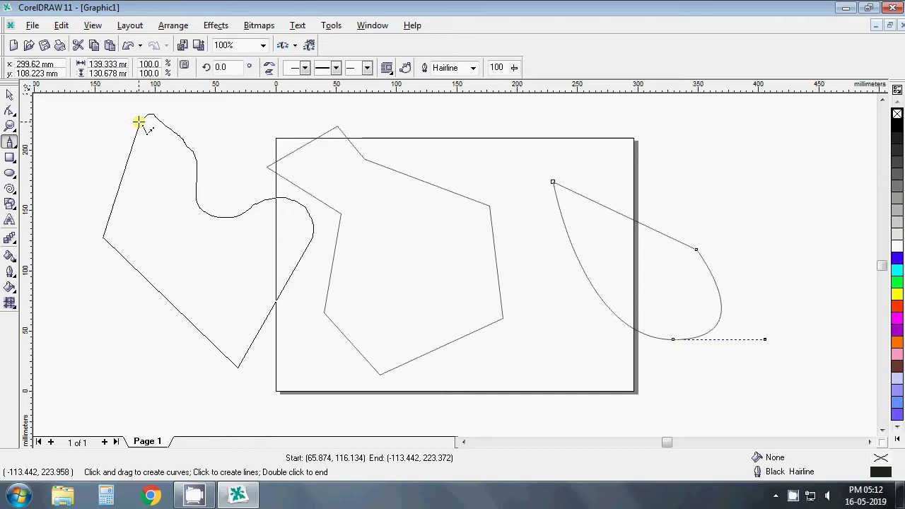
{"action": "left_click", "coordinate": [139, 122]}
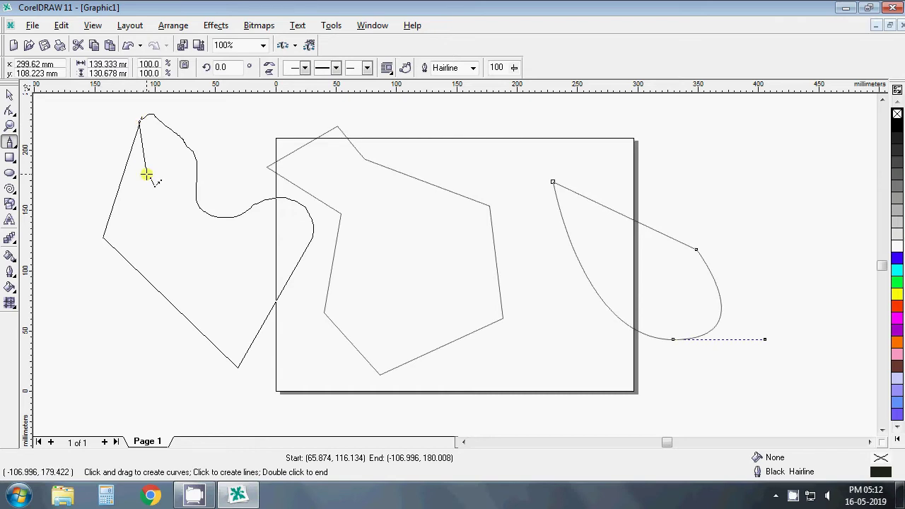
{"action": "double_click", "coordinate": [145, 173]}
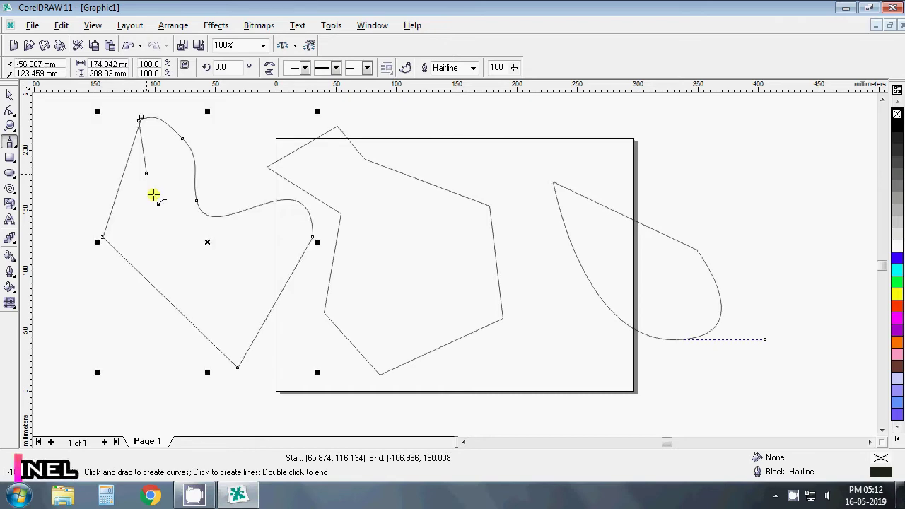
- Draw a narrow closed triangle with the Bezier tool above the page's top edge
{"action": "left_click", "coordinate": [11, 144]}
{"action": "left_click", "coordinate": [81, 150]}
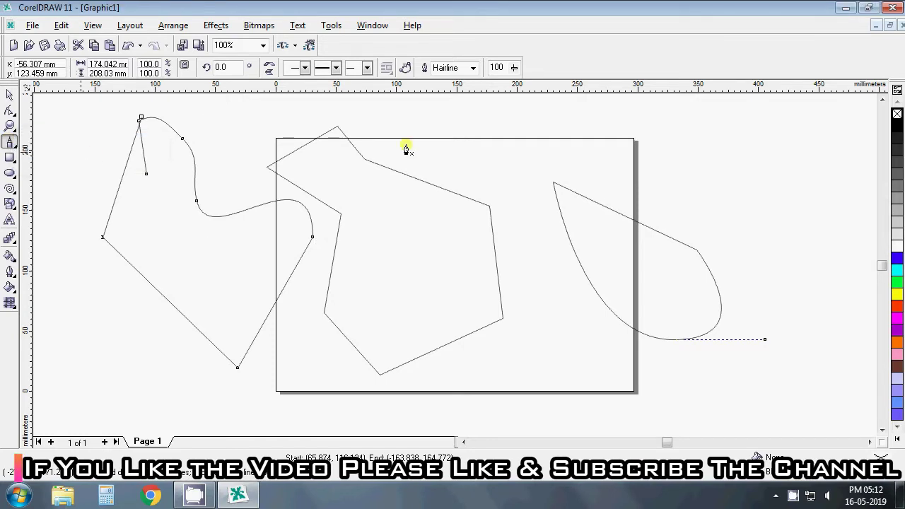
{"action": "left_click", "coordinate": [451, 123]}
{"action": "left_click", "coordinate": [551, 166]}
{"action": "left_click", "coordinate": [523, 256]}
{"action": "left_click", "coordinate": [470, 155]}
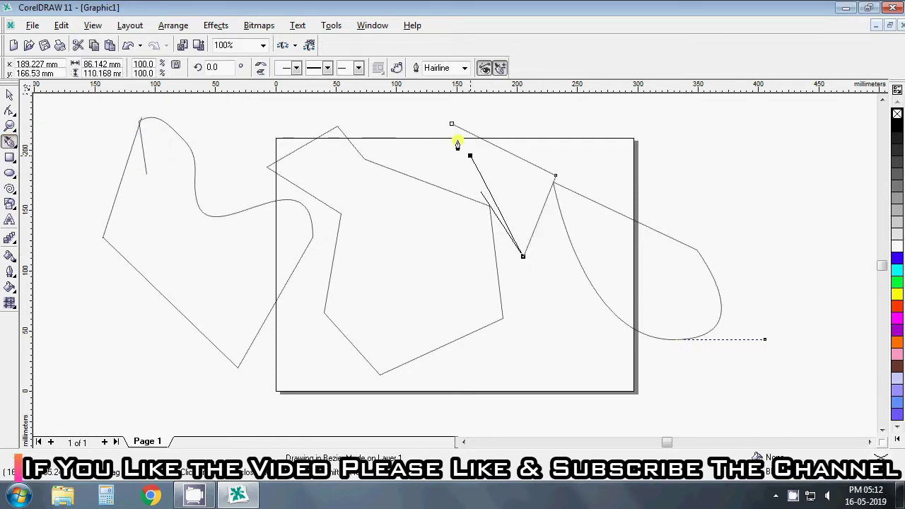
{"action": "left_click", "coordinate": [451, 125]}
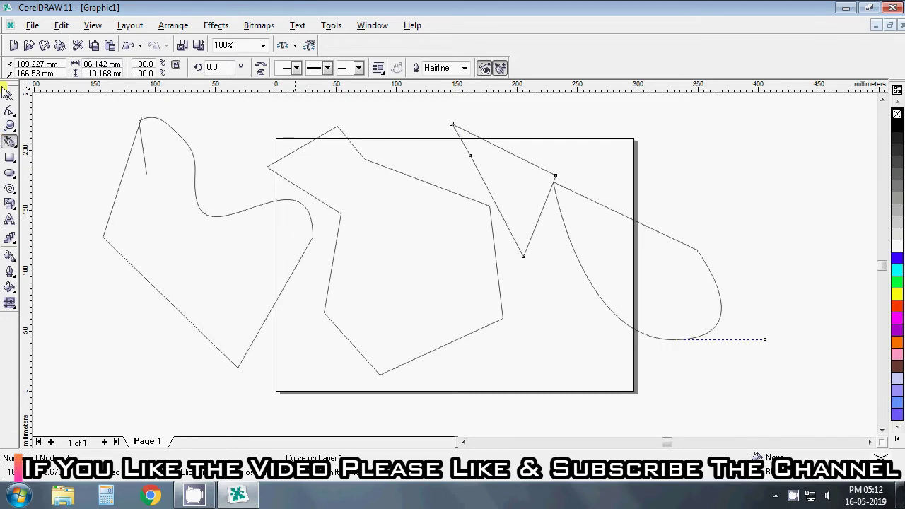
- Deselect the triangle with the Pick tool, clearing the selection
{"action": "left_click", "coordinate": [9, 94]}
{"action": "left_click", "coordinate": [11, 143]}
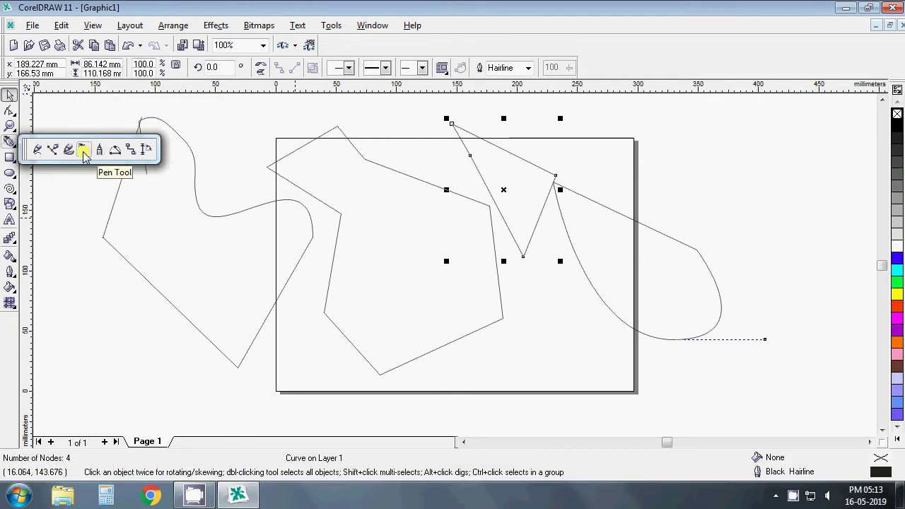
{"action": "left_click", "coordinate": [5, 107]}
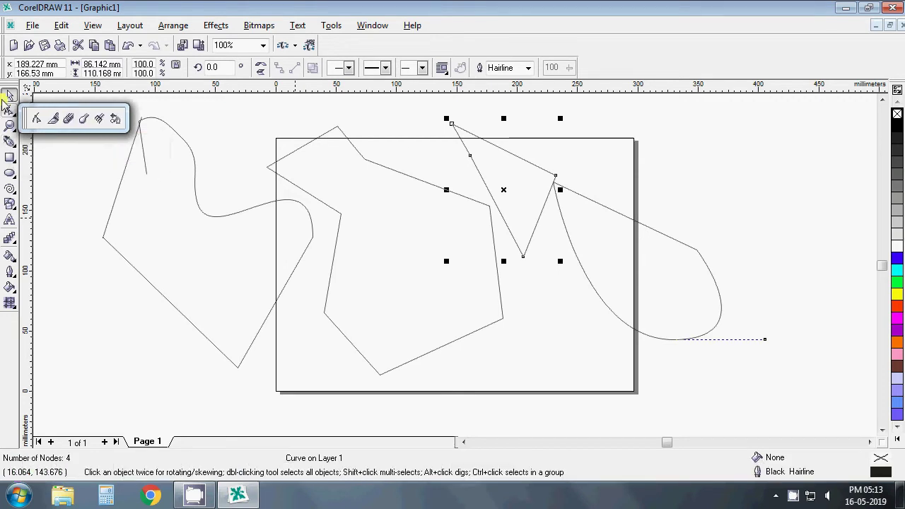
{"action": "left_click", "coordinate": [63, 101]}
{"action": "left_click", "coordinate": [55, 152]}
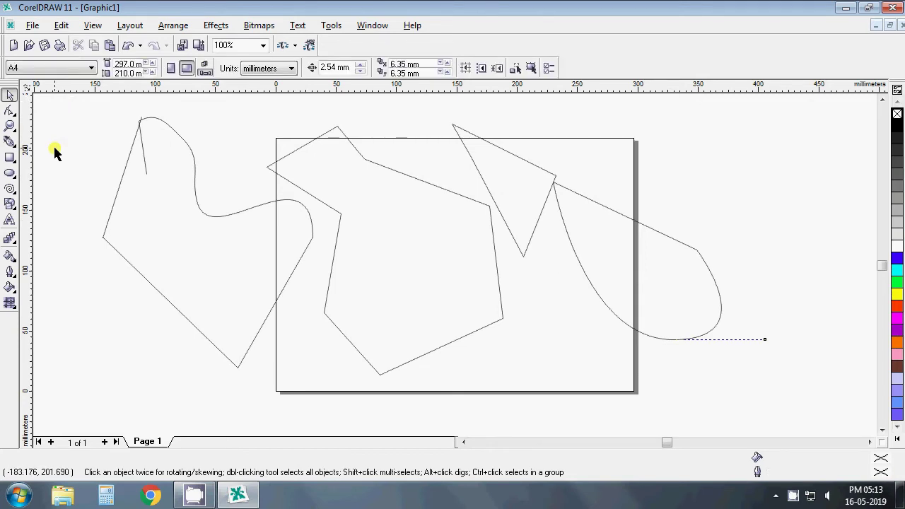
- Select all four curves with Ctrl+A and delete them, leaving the page blank
{"action": "key", "text": "ctrl+a"}
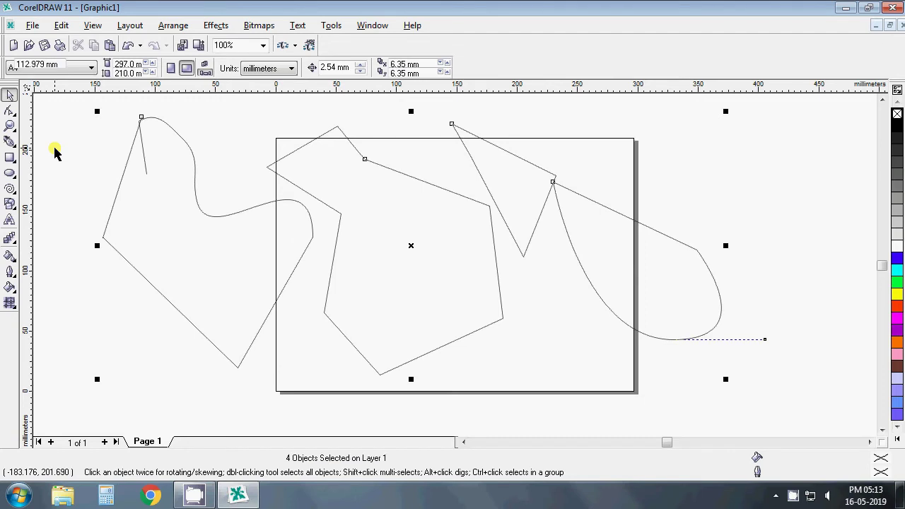
{"action": "key", "text": "Delete"}
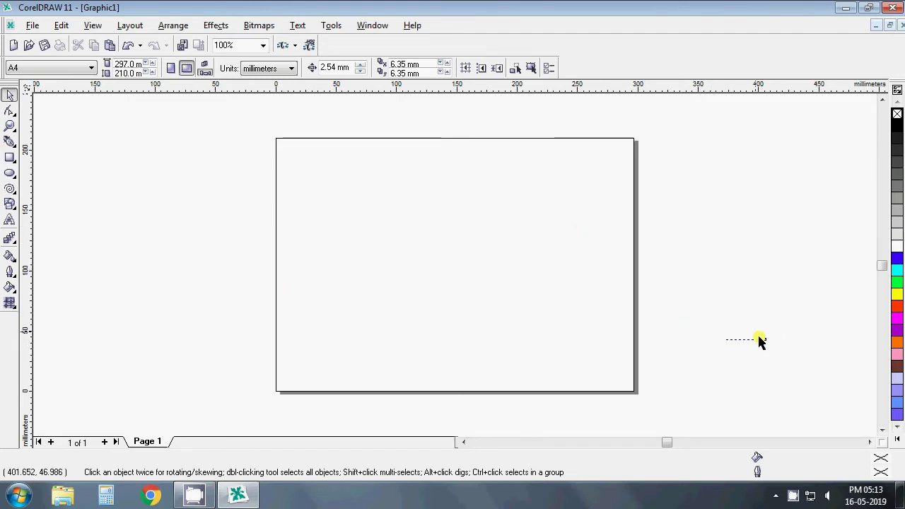
{"action": "mouse_move", "coordinate": [706, 320]}
{"action": "left_mouse_down"}
{"action": "mouse_move", "coordinate": [774, 383]}
{"action": "mouse_move", "coordinate": [798, 356]}
{"action": "left_mouse_up"}
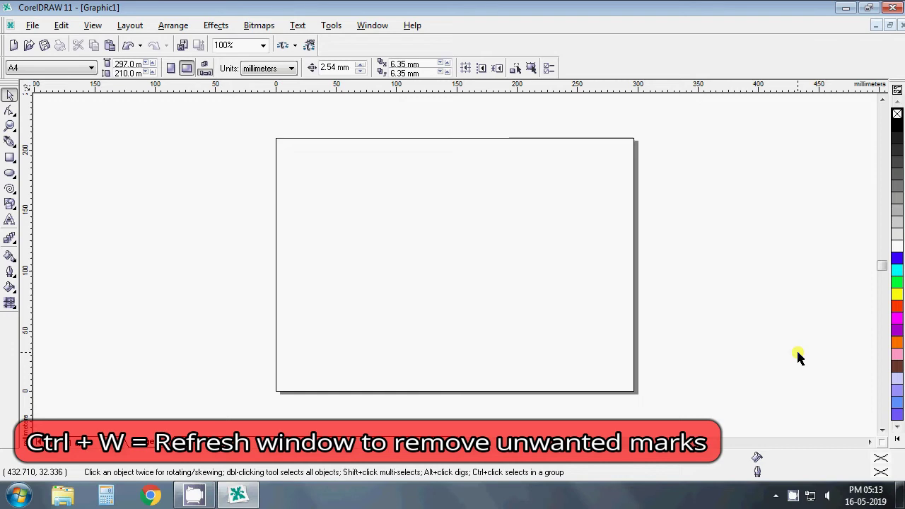
{"action": "left_click", "coordinate": [10, 142]}
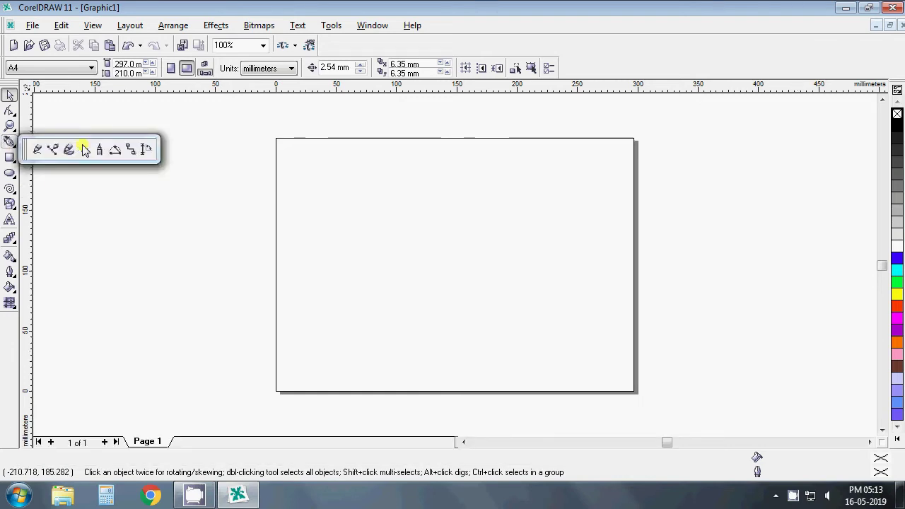
{"action": "left_click", "coordinate": [120, 151]}
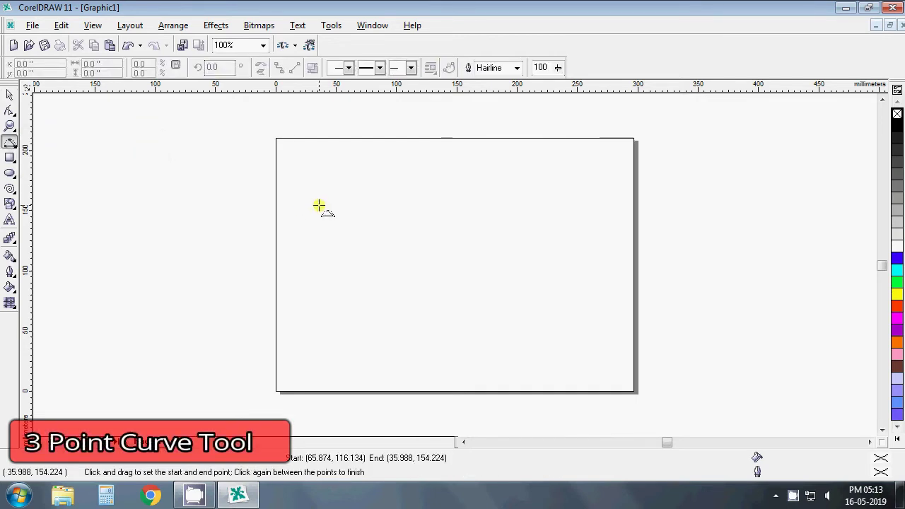
{"action": "left_click_drag", "start_coordinate": [290, 169], "coordinate": [563, 170]}
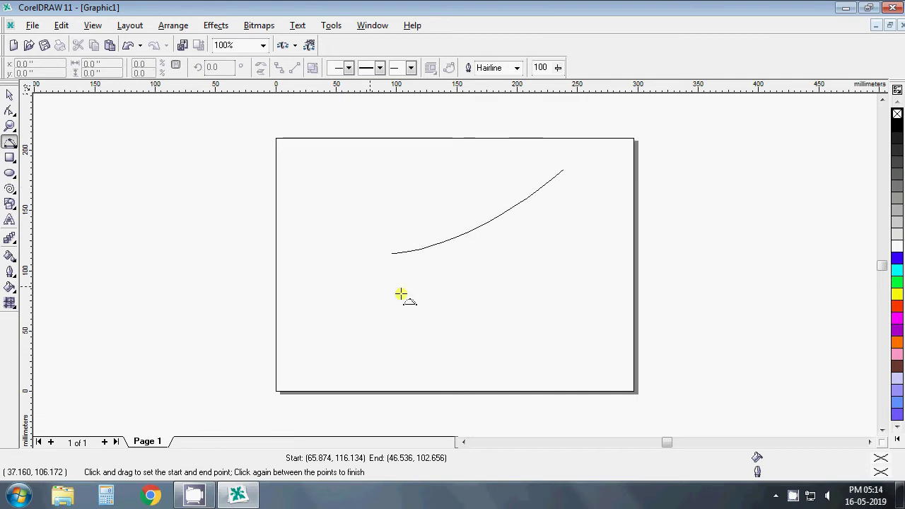
{"action": "left_click", "coordinate": [341, 287]}
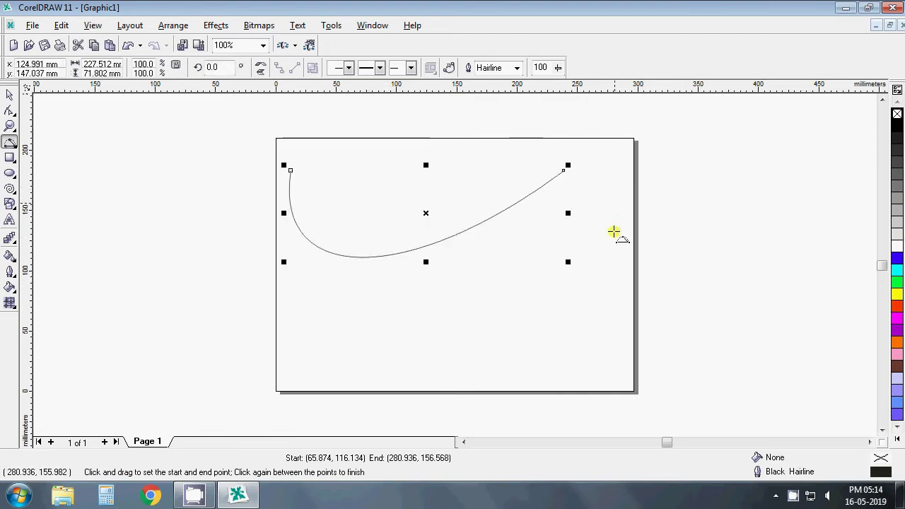
{"action": "left_click_drag", "start_coordinate": [615, 203], "coordinate": [613, 372]}
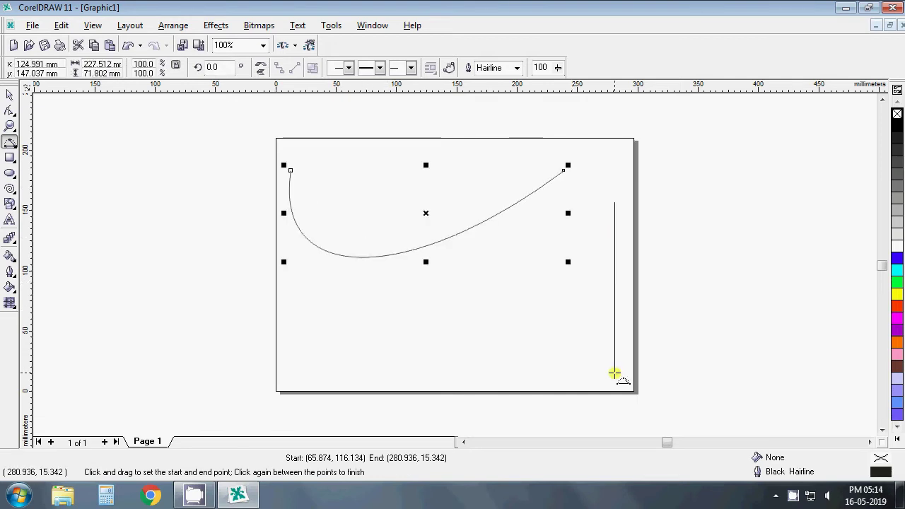
{"action": "left_click", "coordinate": [541, 318]}
{"action": "left_click_drag", "start_coordinate": [615, 203], "coordinate": [613, 372]}
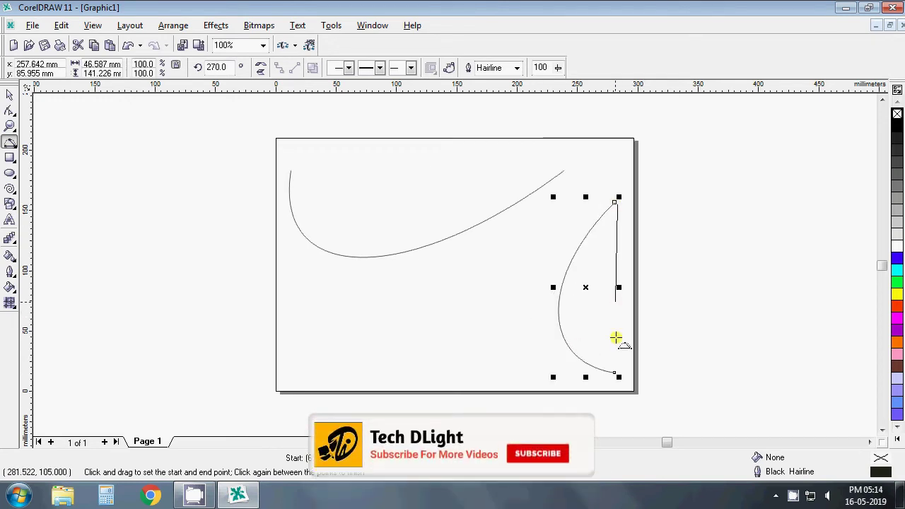
{"action": "left_click", "coordinate": [691, 303]}
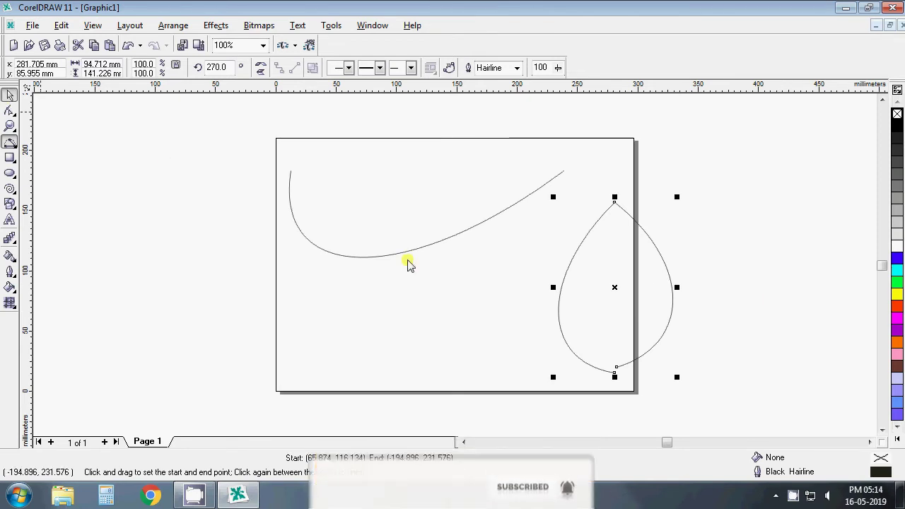
{"action": "key", "text": "F10"}
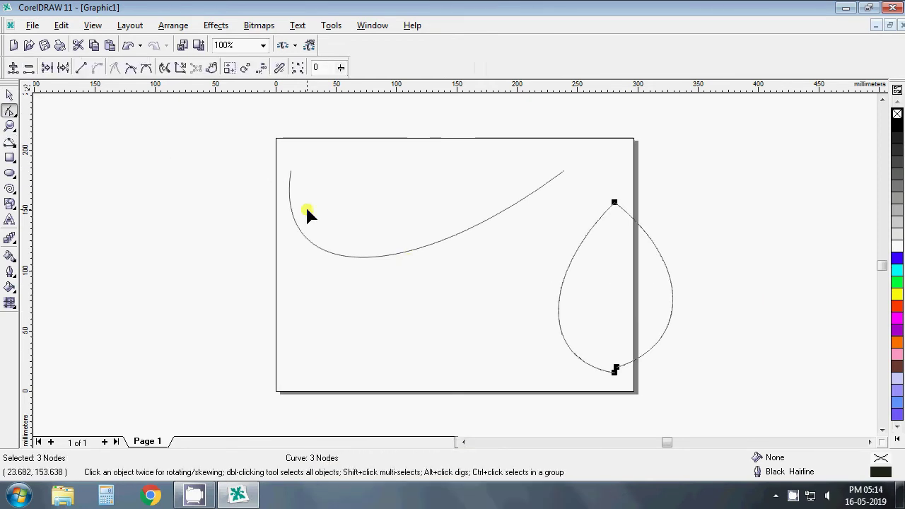
{"action": "key", "text": "Delete"}
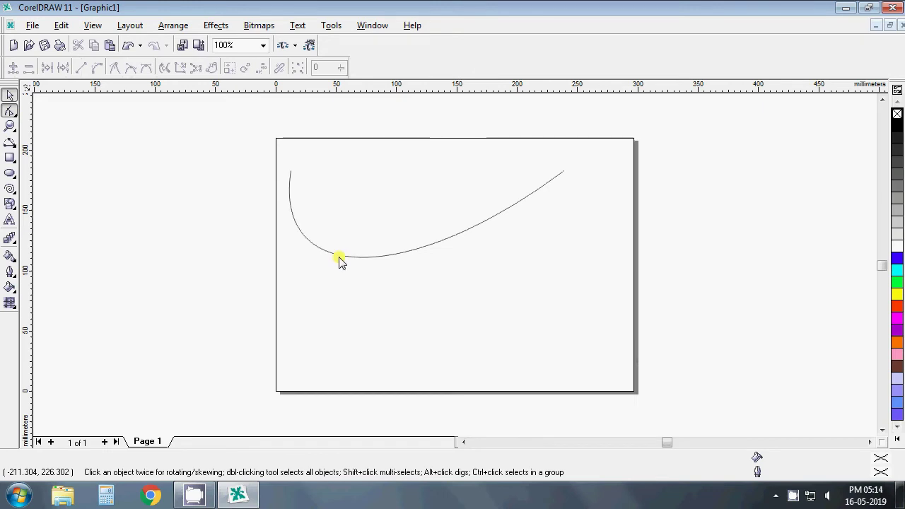
{"action": "left_click", "coordinate": [339, 255]}
{"action": "key", "text": "space"}
{"action": "key", "text": "Delete"}
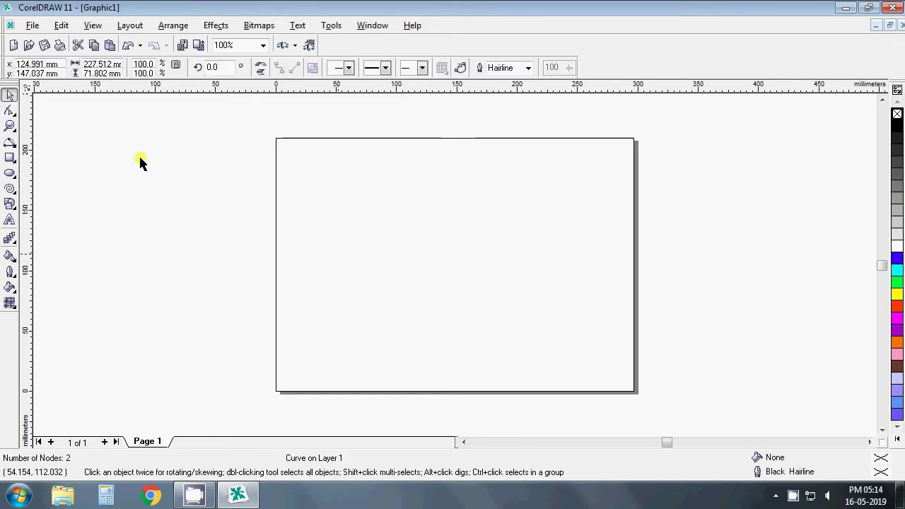
{"action": "key", "text": "Delete"}
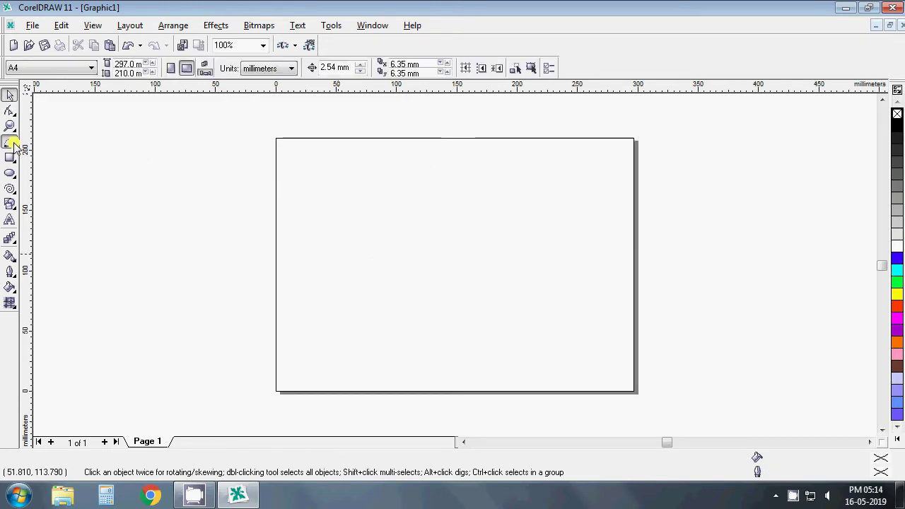
{"action": "left_click", "coordinate": [13, 144]}
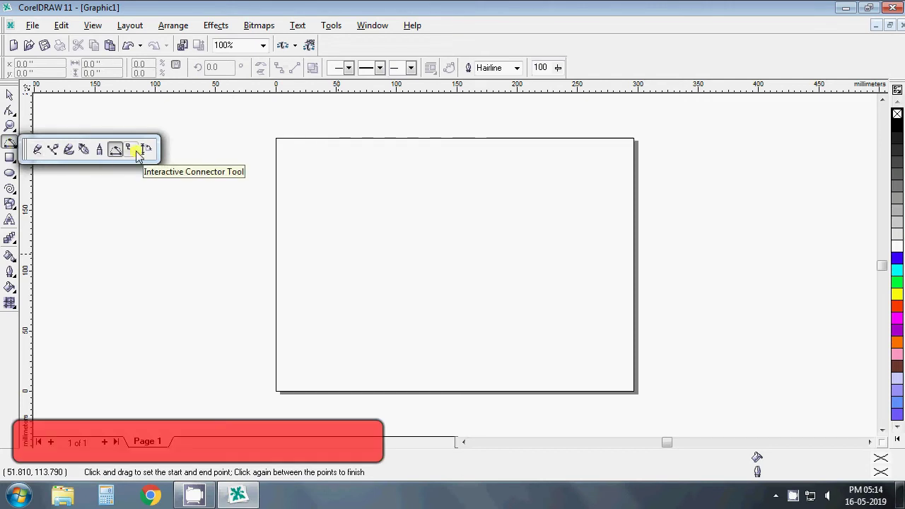
{"action": "left_click", "coordinate": [136, 152]}
{"action": "mouse_move", "coordinate": [292, 149]}
{"action": "left_mouse_down"}
{"action": "mouse_move", "coordinate": [616, 185]}
{"action": "mouse_move", "coordinate": [615, 177]}
{"action": "left_mouse_up"}
{"action": "left_click_drag", "start_coordinate": [321, 181], "coordinate": [589, 256]}
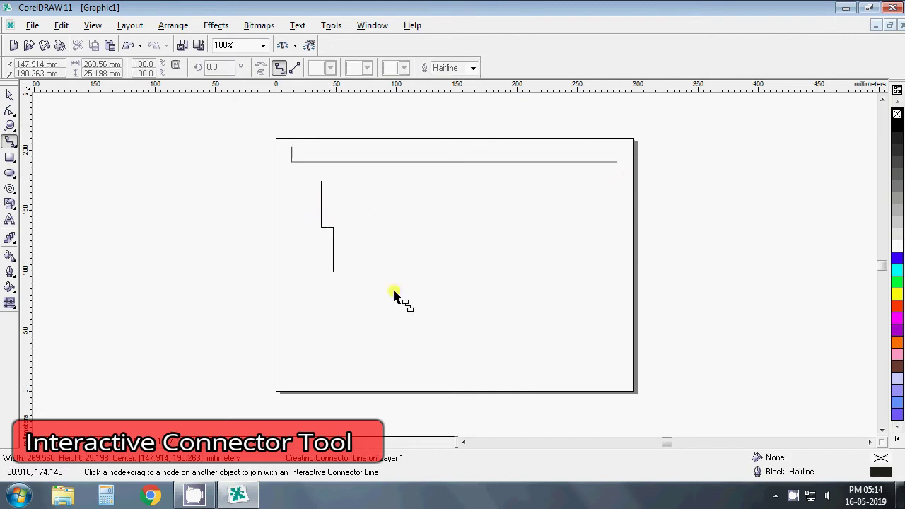
{"action": "left_click", "coordinate": [10, 173]}
{"action": "mouse_move", "coordinate": [120, 137]}
{"action": "left_mouse_down"}
{"action": "mouse_move", "coordinate": [155, 191]}
{"action": "mouse_move", "coordinate": [187, 208]}
{"action": "left_mouse_up"}
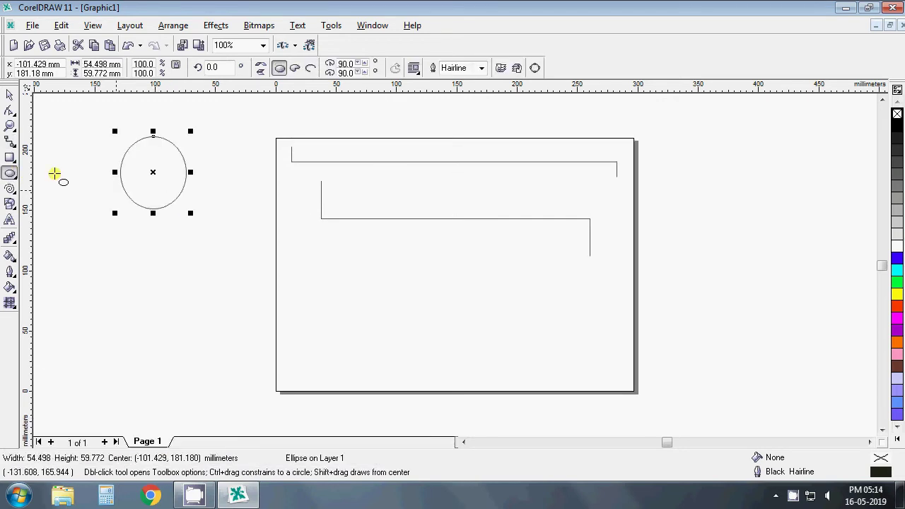
{"action": "left_click", "coordinate": [9, 141]}
{"action": "left_click_drag", "start_coordinate": [166, 192], "coordinate": [205, 283]}
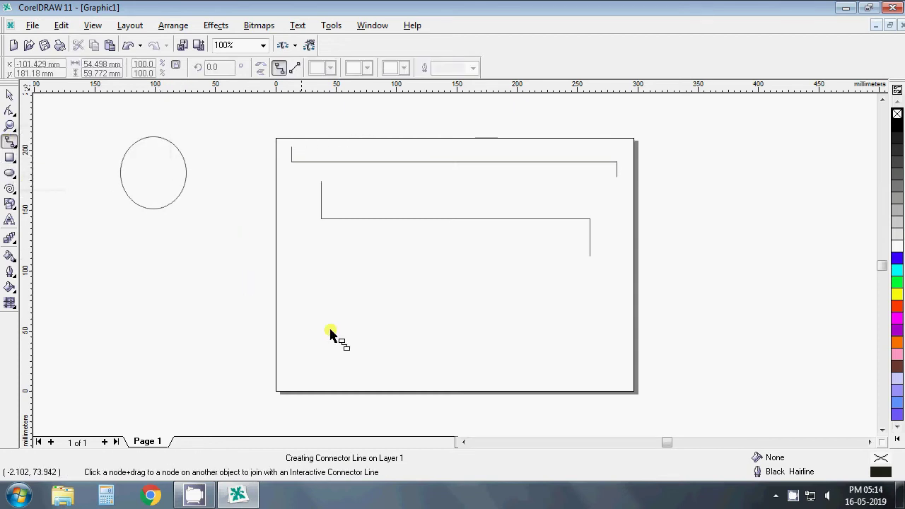
{"action": "left_click_drag", "start_coordinate": [330, 334], "coordinate": [370, 327]}
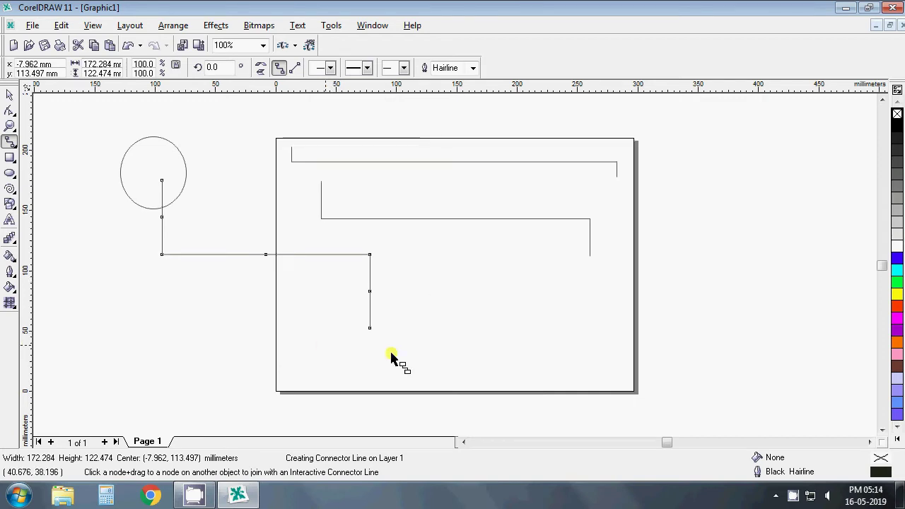
{"action": "left_click", "coordinate": [10, 220]}
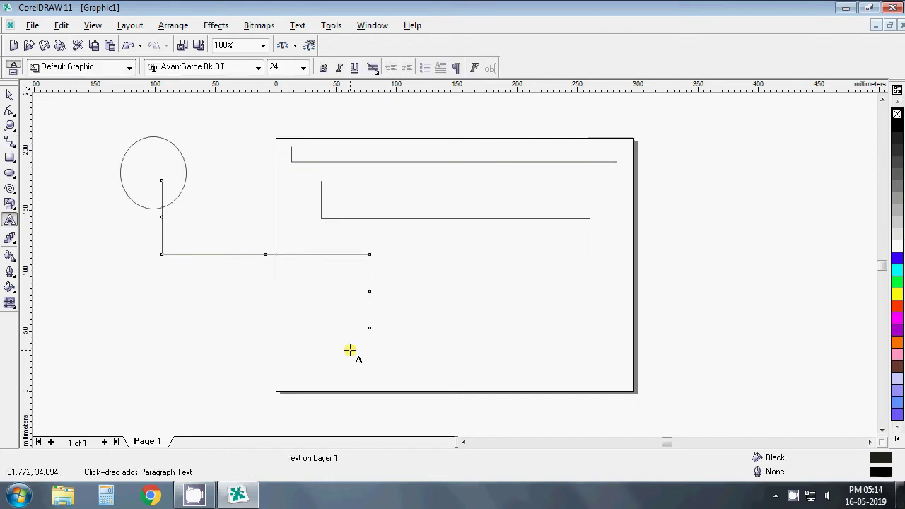
{"action": "left_click", "coordinate": [350, 350]}
{"action": "type", "text": "cle"}
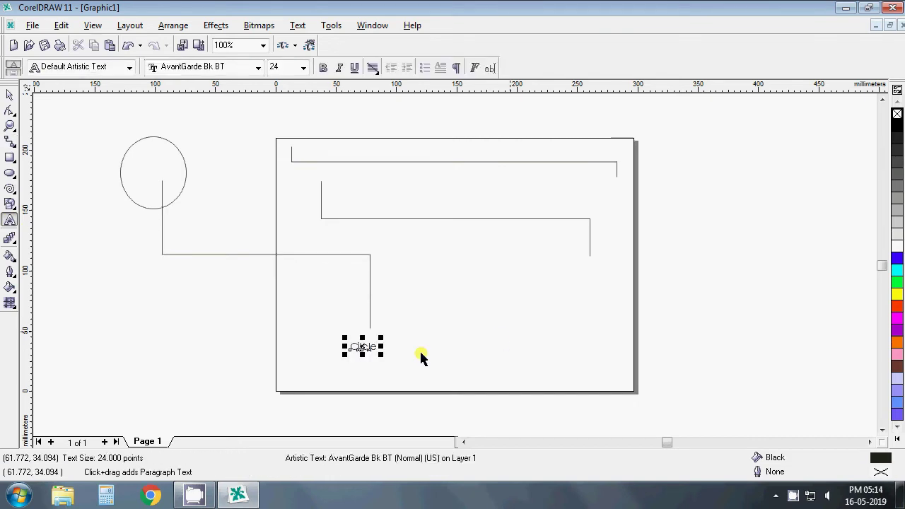
{"action": "key", "text": "ctrl+space"}
{"action": "mouse_move", "coordinate": [381, 356]}
{"action": "left_mouse_down"}
{"action": "mouse_move", "coordinate": [395, 367]}
{"action": "mouse_move", "coordinate": [370, 339]}
{"action": "left_mouse_up"}
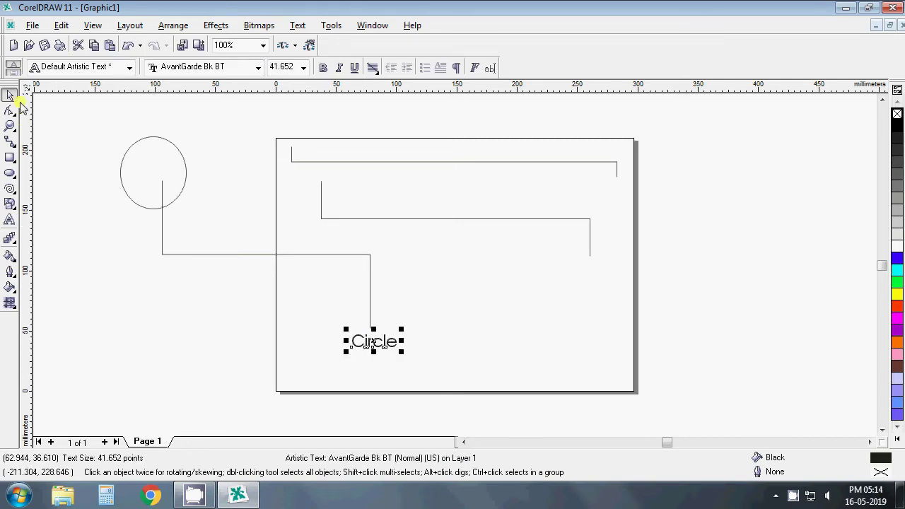
{"action": "left_click", "coordinate": [56, 120]}
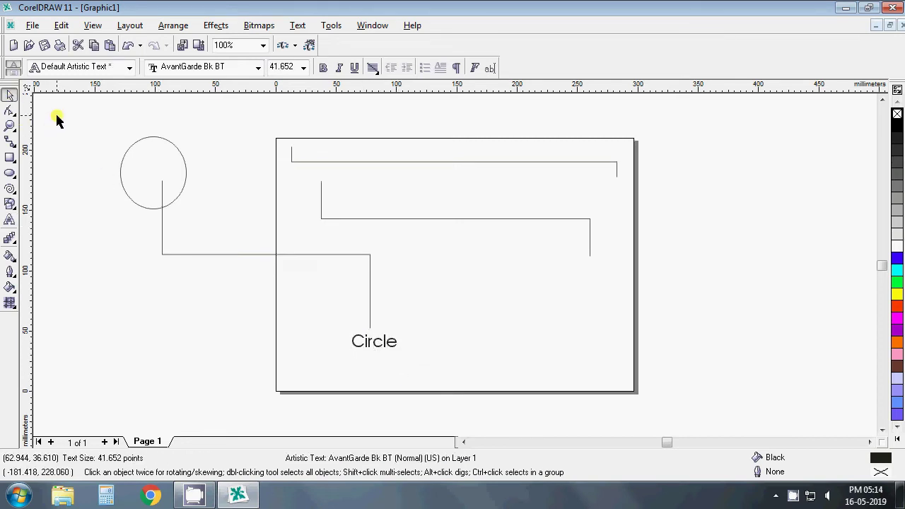
{"action": "key", "text": "ctrl+a"}
{"action": "key", "text": "Delete"}
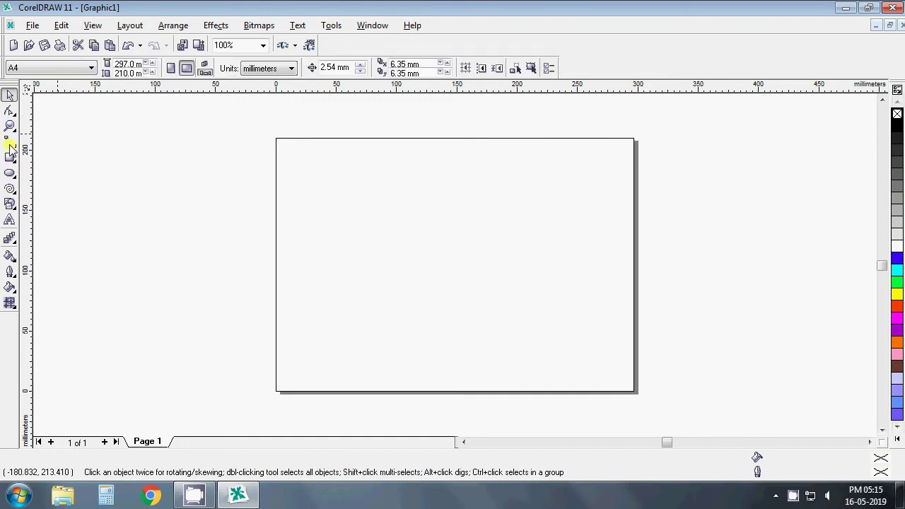
{"action": "left_click", "coordinate": [10, 143]}
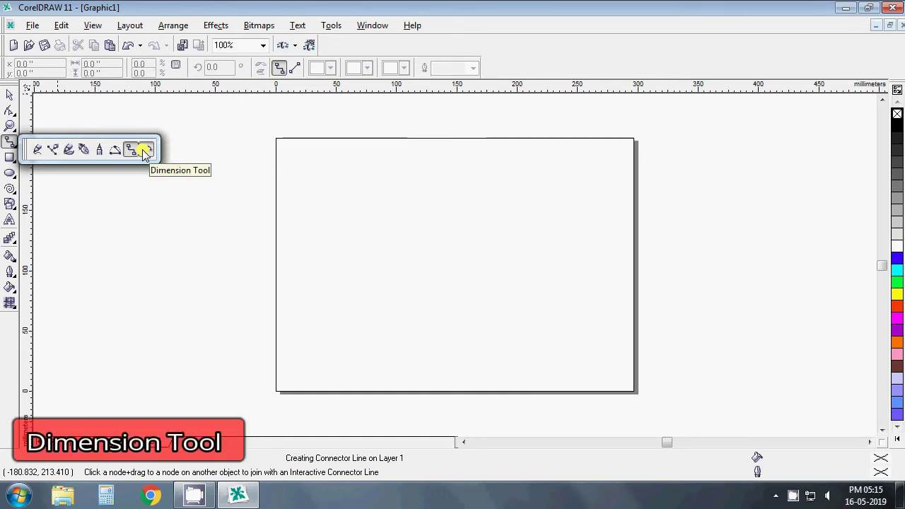
{"action": "left_click", "coordinate": [143, 152]}
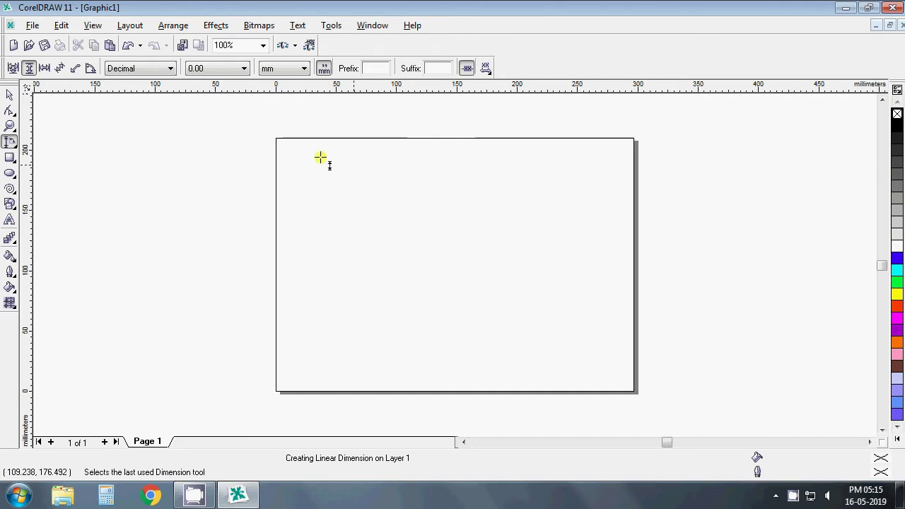
{"action": "mouse_move", "coordinate": [300, 149]}
{"action": "left_mouse_down"}
{"action": "mouse_move", "coordinate": [324, 340]}
{"action": "mouse_move", "coordinate": [603, 383]}
{"action": "left_mouse_up"}
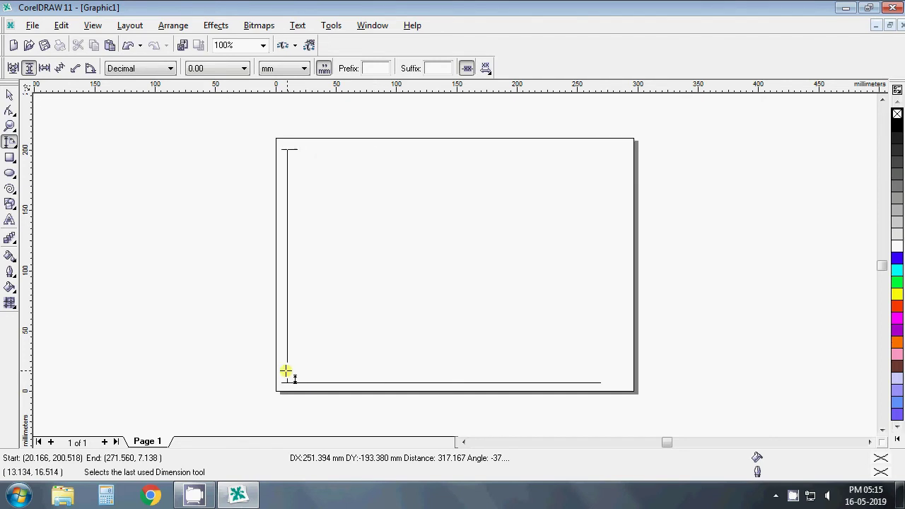
{"action": "left_click", "coordinate": [290, 372]}
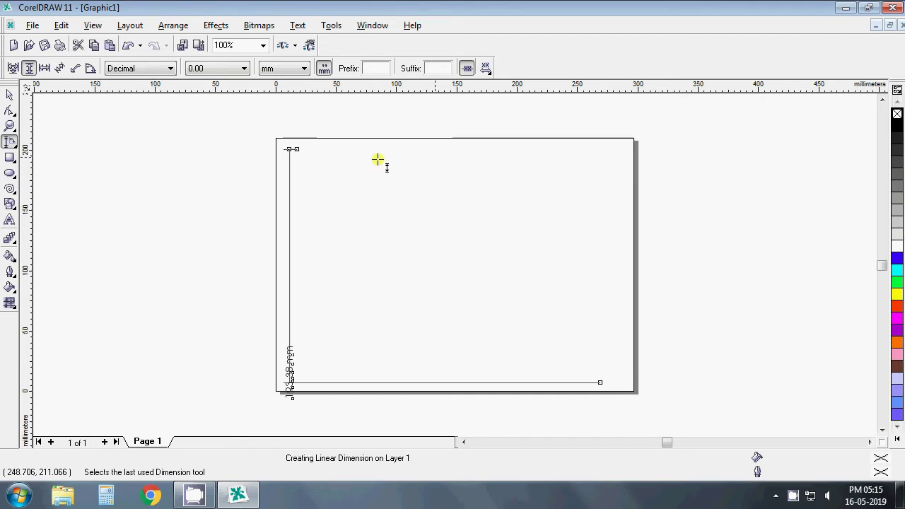
{"action": "mouse_move", "coordinate": [303, 154]}
{"action": "left_mouse_down"}
{"action": "mouse_move", "coordinate": [587, 173]}
{"action": "mouse_move", "coordinate": [612, 325]}
{"action": "mouse_move", "coordinate": [607, 368]}
{"action": "left_mouse_up"}
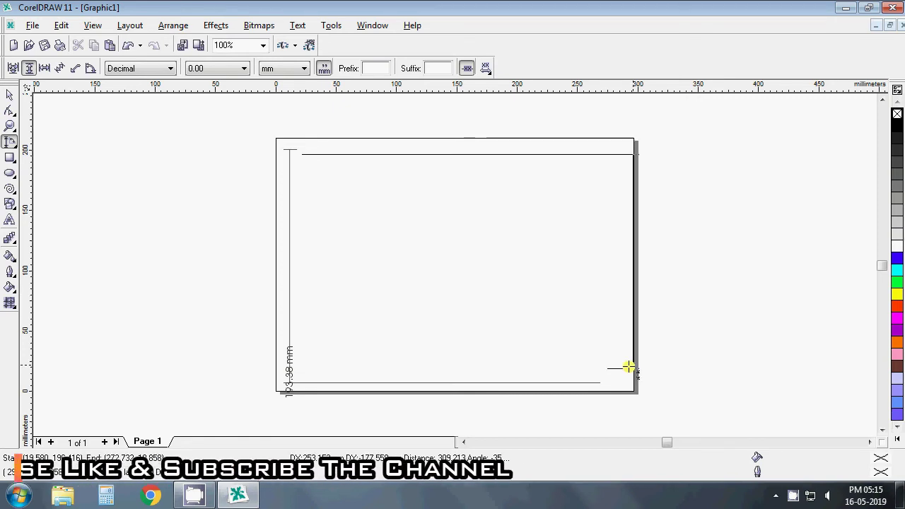
{"action": "left_click", "coordinate": [617, 363]}
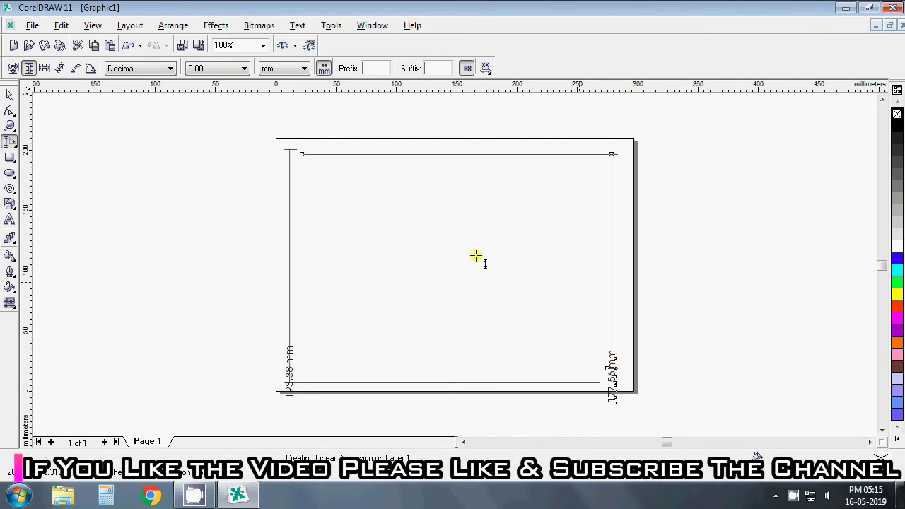
{"action": "left_click", "coordinate": [9, 95]}
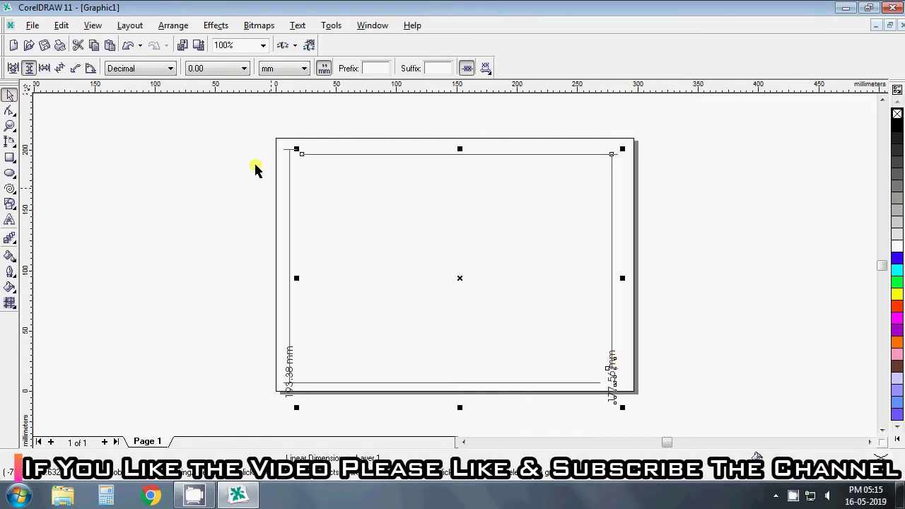
{"action": "left_click", "coordinate": [255, 168]}
{"action": "key", "text": "ctrl+a"}
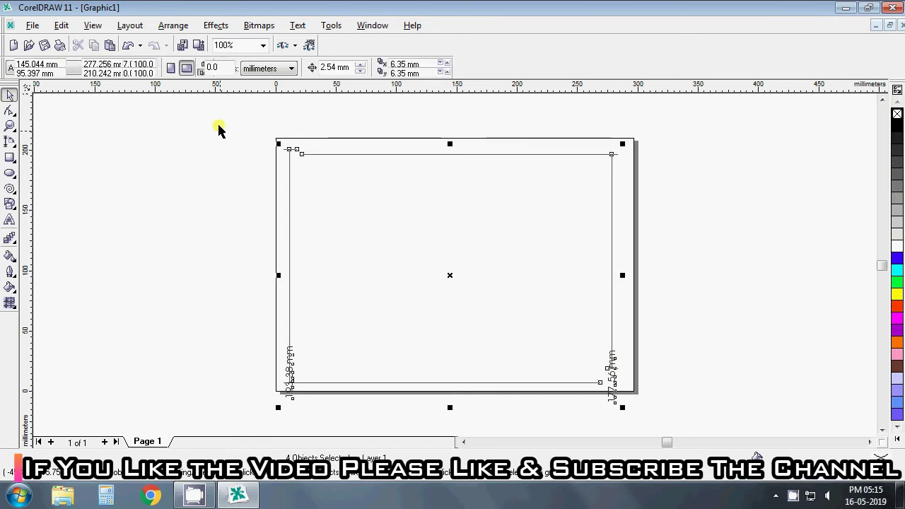
{"action": "key", "text": "Delete"}
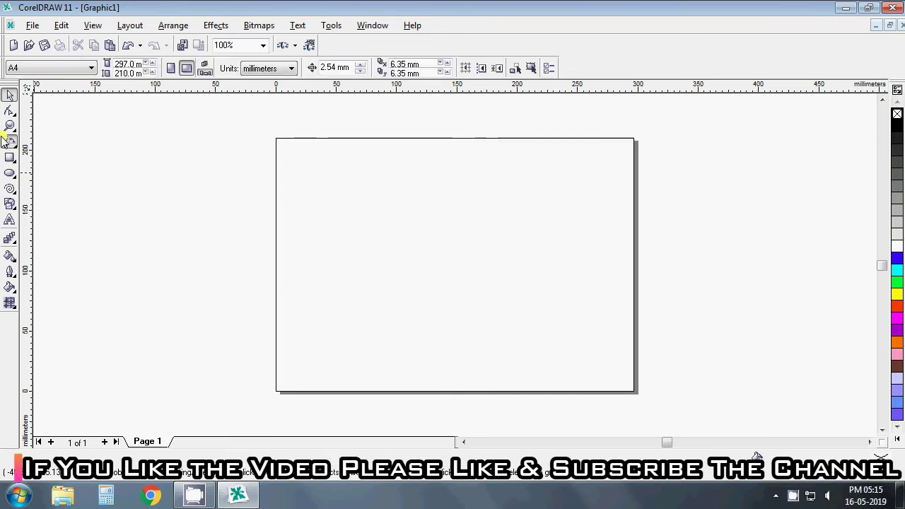
- Draw a rectangle near the page's top-left corner
{"action": "left_click", "coordinate": [10, 141]}
{"action": "left_click", "coordinate": [36, 147]}
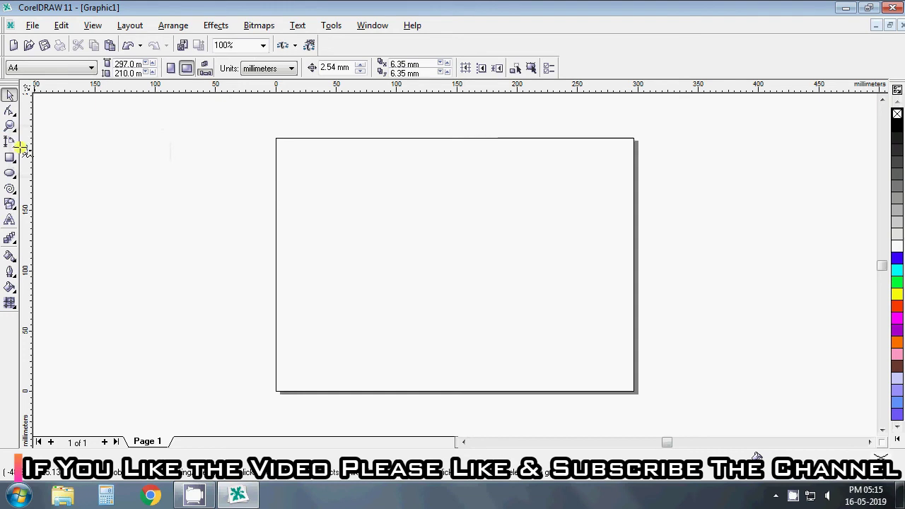
{"action": "left_click", "coordinate": [10, 141]}
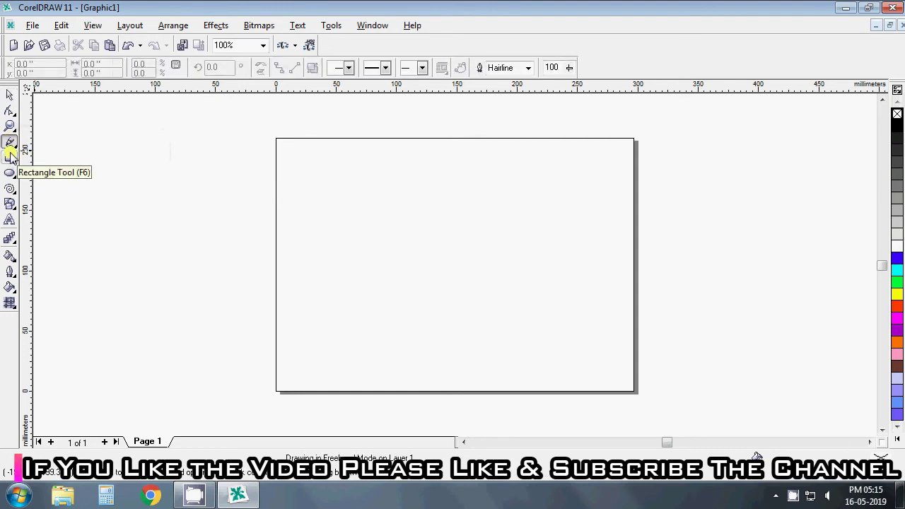
{"action": "left_click", "coordinate": [10, 157]}
{"action": "left_click_drag", "start_coordinate": [302, 150], "coordinate": [428, 281]}
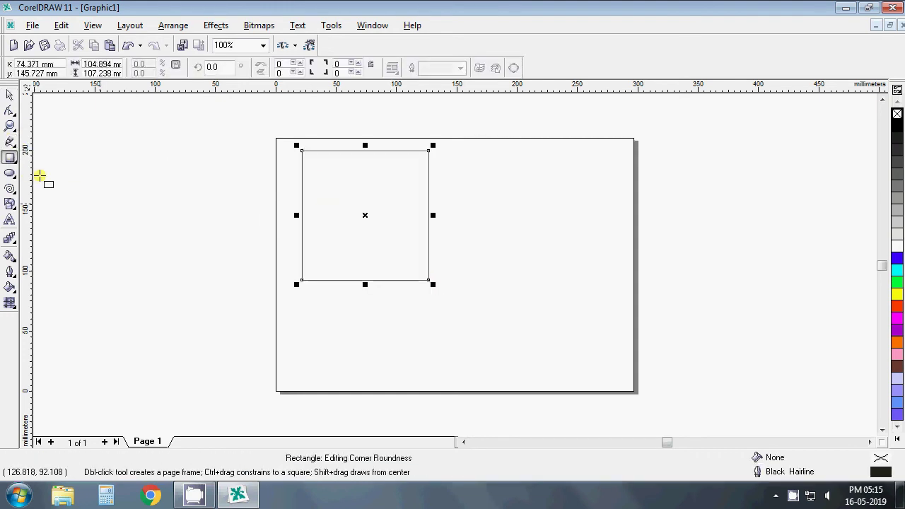
- Draw a circle overlapping the rectangle, fill it green, and fill the rectangle 10% Black
{"action": "key", "text": "F7"}
{"action": "left_click_drag", "start_coordinate": [367, 193], "coordinate": [493, 325]}
{"action": "key", "text": "space"}
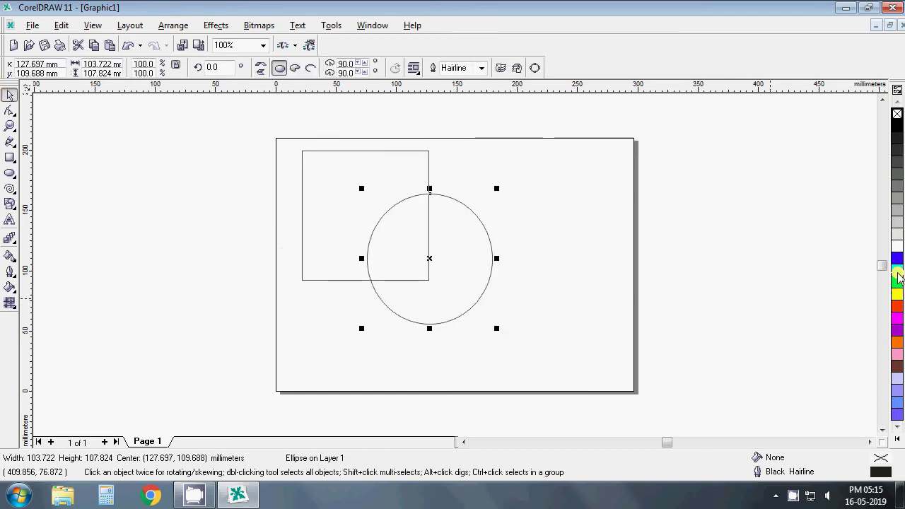
{"action": "left_click", "coordinate": [896, 280]}
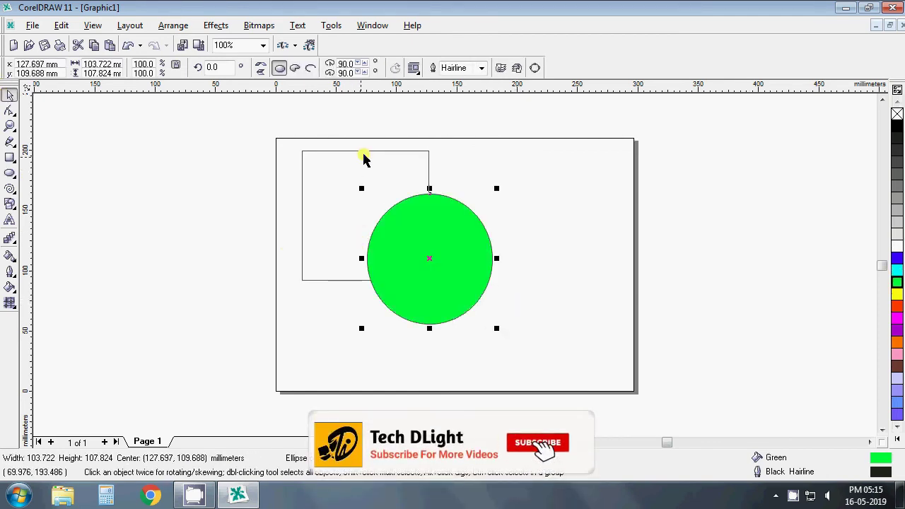
{"action": "left_click", "coordinate": [401, 150]}
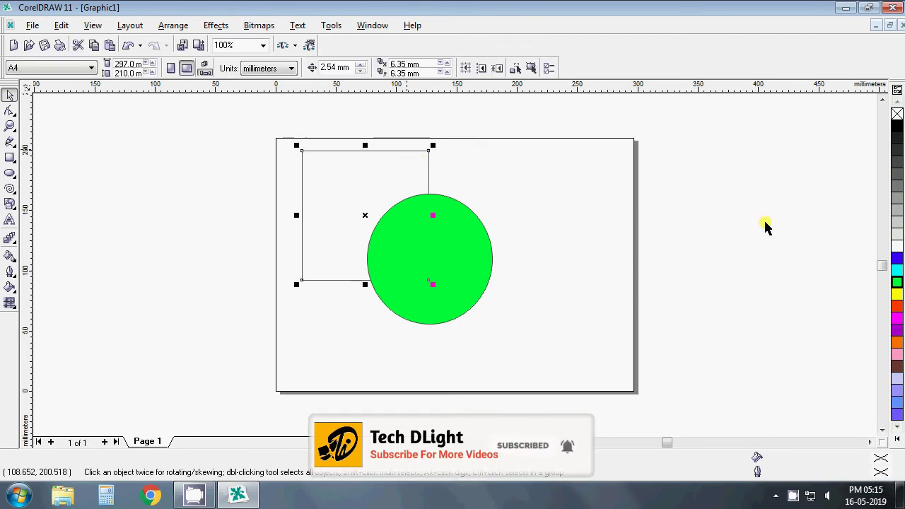
{"action": "left_click", "coordinate": [897, 234]}
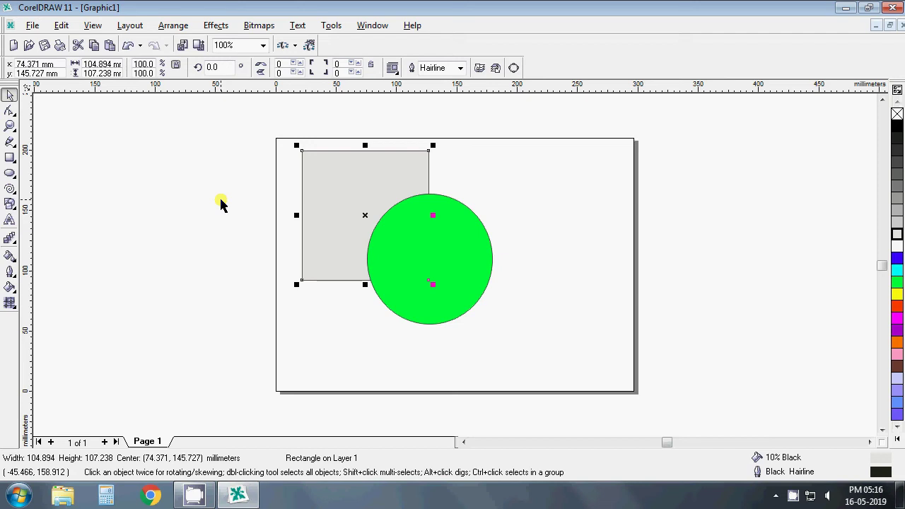
{"action": "left_click", "coordinate": [9, 125]}
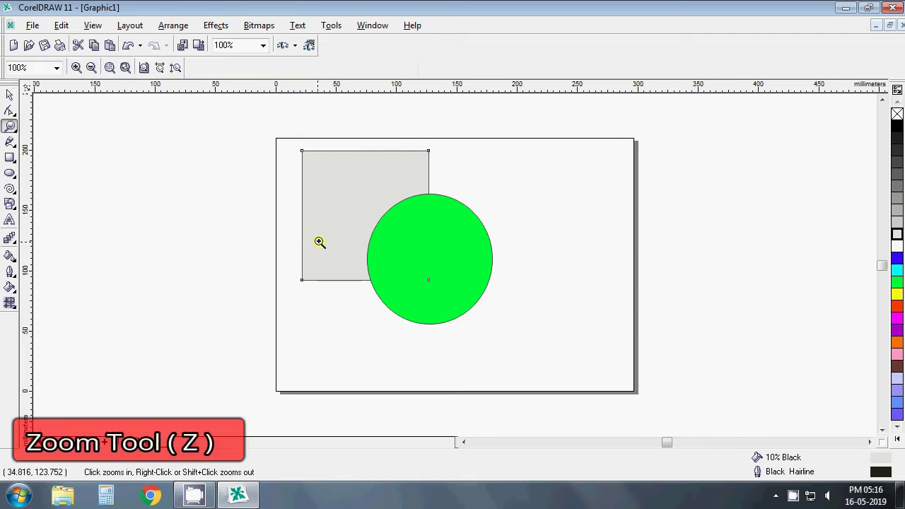
{"action": "left_click", "coordinate": [363, 213]}
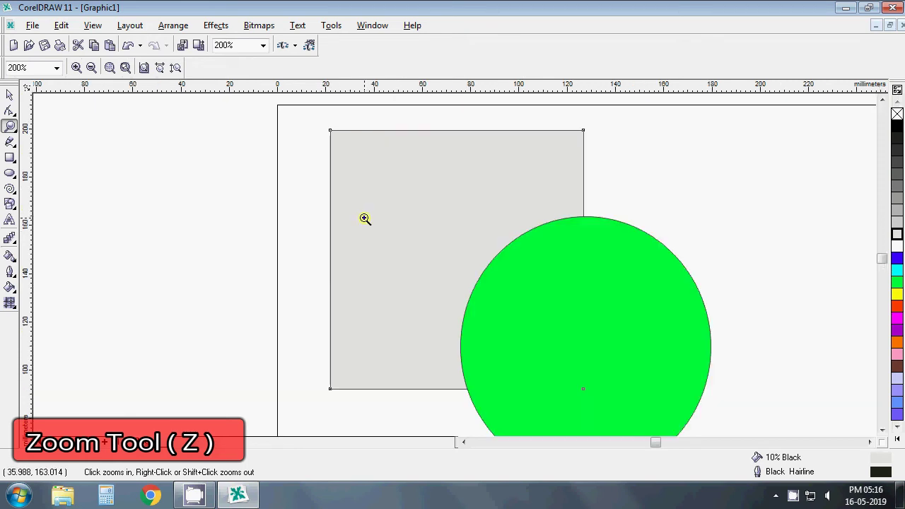
{"action": "left_click", "coordinate": [519, 251]}
{"action": "left_click", "coordinate": [407, 235]}
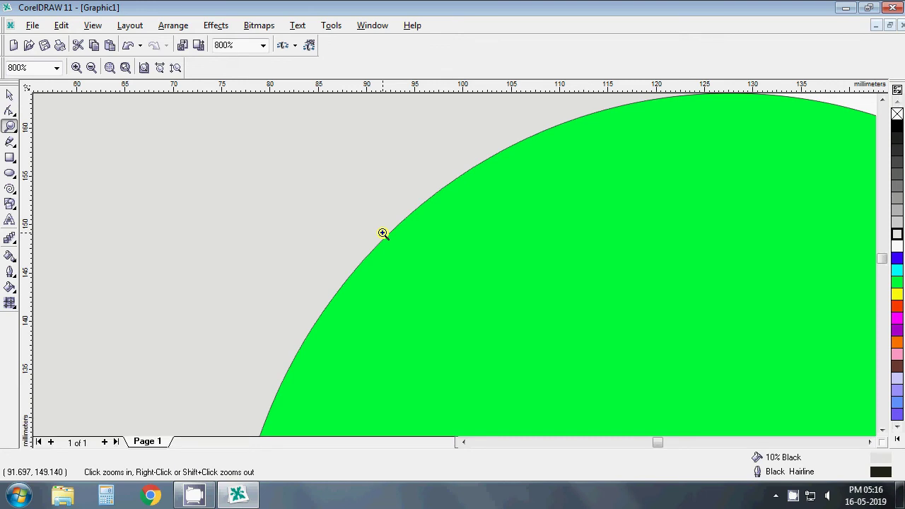
{"action": "right_click", "coordinate": [383, 233]}
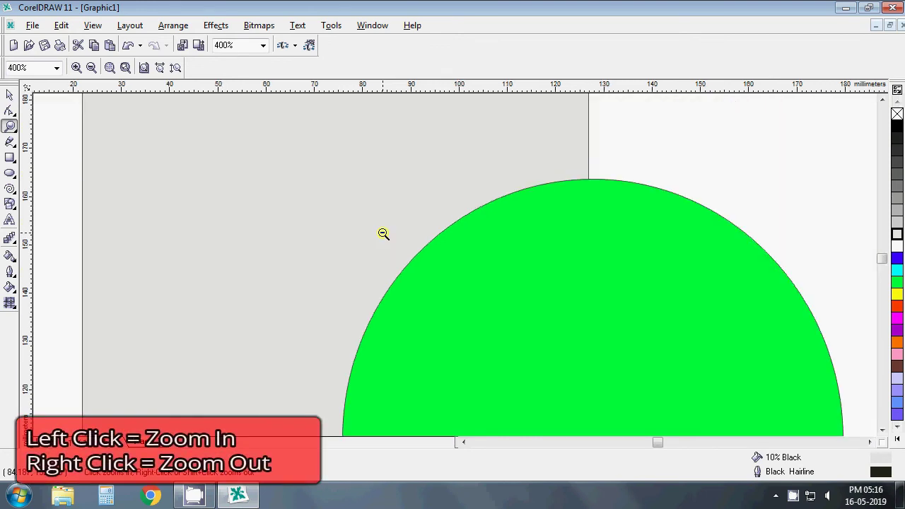
{"action": "right_click", "coordinate": [383, 234]}
{"action": "right_click", "coordinate": [402, 240]}
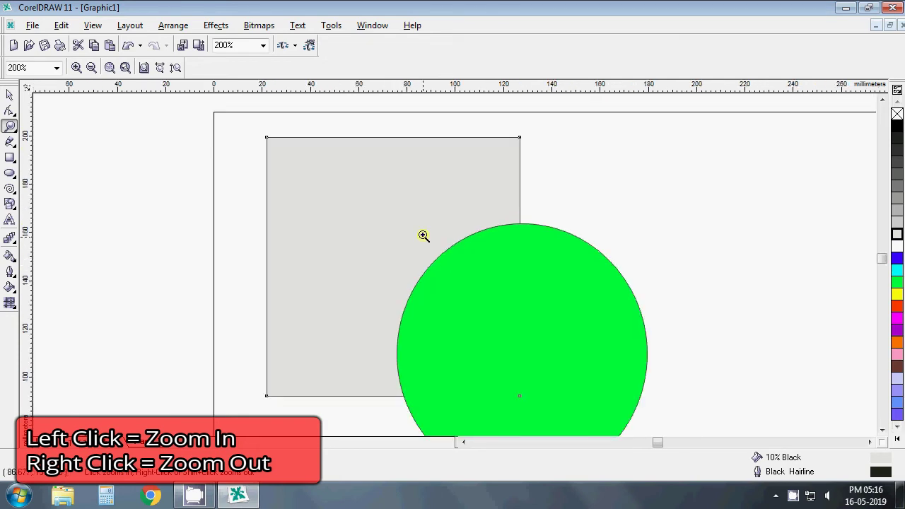
{"action": "right_click", "coordinate": [427, 240]}
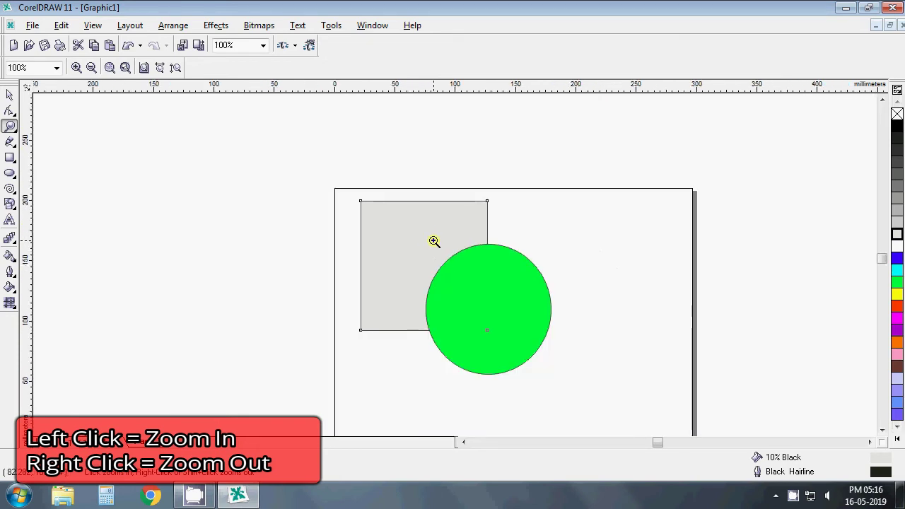
{"action": "left_click", "coordinate": [384, 241]}
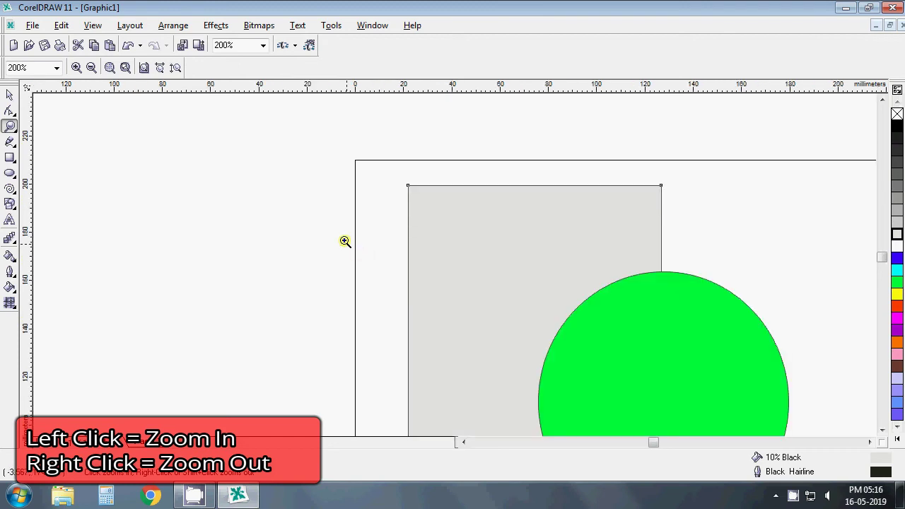
{"action": "left_click", "coordinate": [346, 241]}
{"action": "left_click", "coordinate": [495, 230], "text": "shift"}
{"action": "left_click", "coordinate": [590, 237], "text": "shift"}
{"action": "left_click", "coordinate": [615, 269], "text": "shift"}
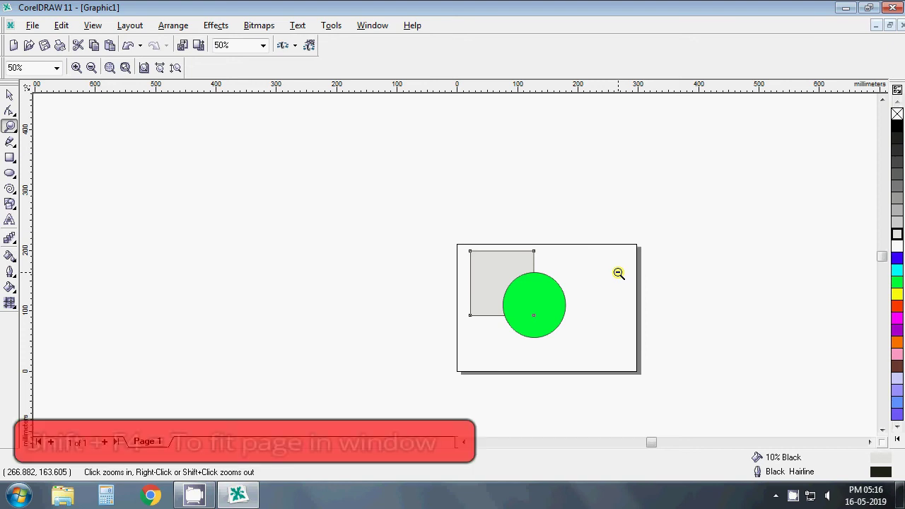
{"action": "key", "text": "shift+F4"}
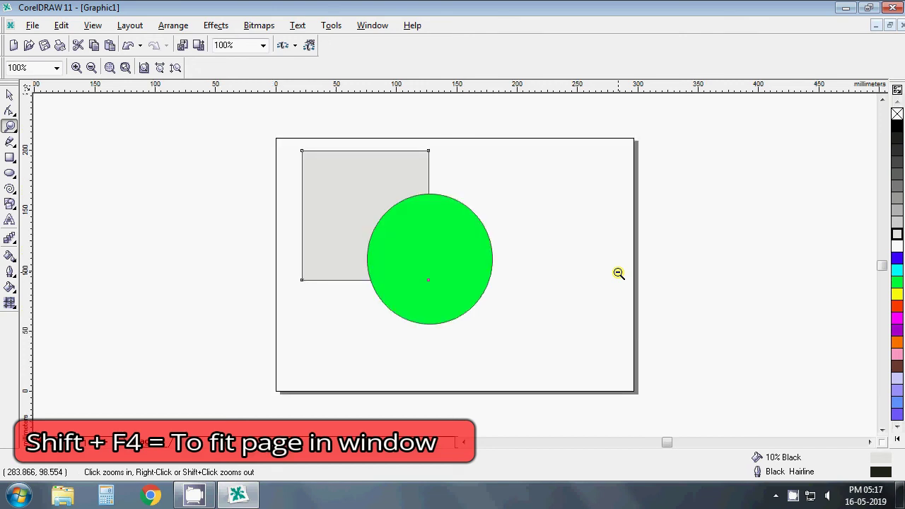
{"action": "left_click", "coordinate": [9, 94]}
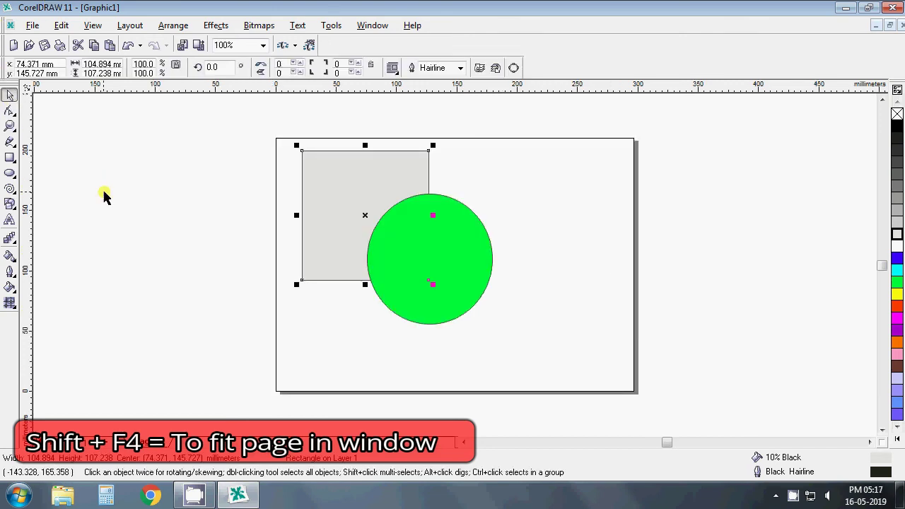
{"action": "left_click", "coordinate": [436, 228]}
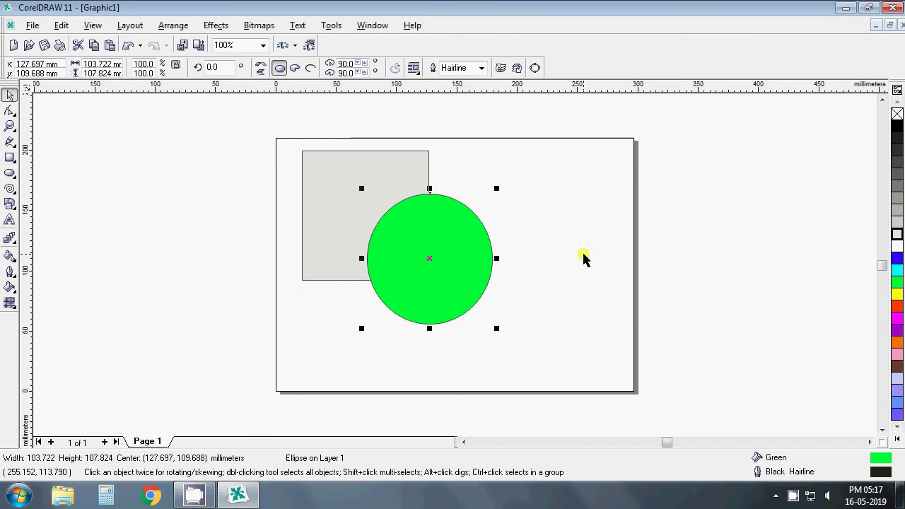
{"action": "key", "text": "F4"}
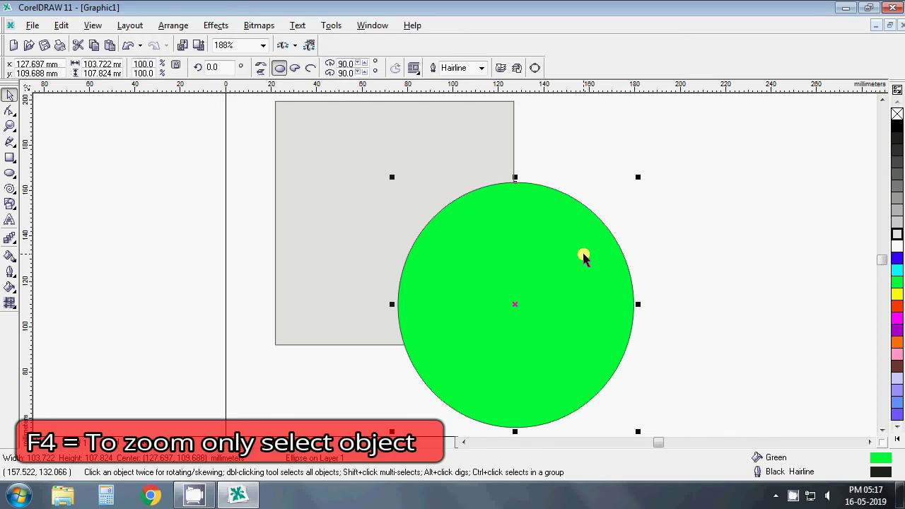
{"action": "key", "text": "F3"}
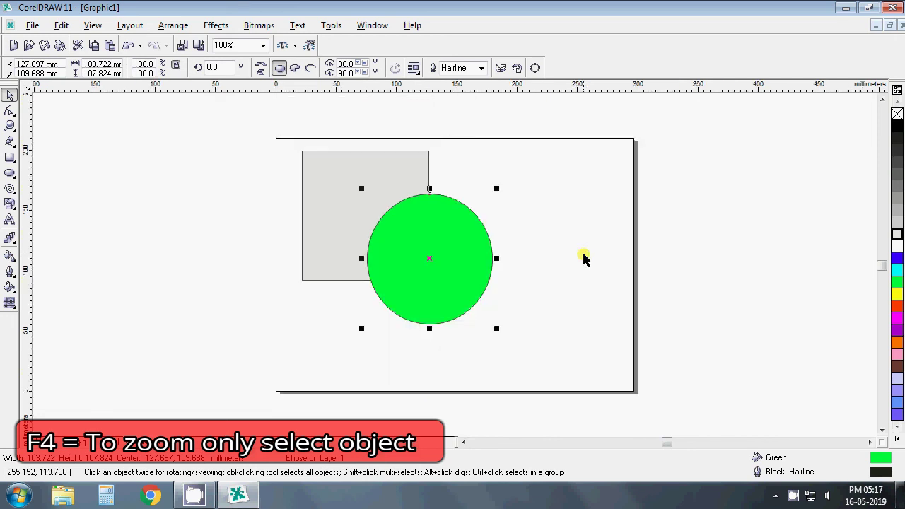
{"action": "left_click", "coordinate": [10, 129]}
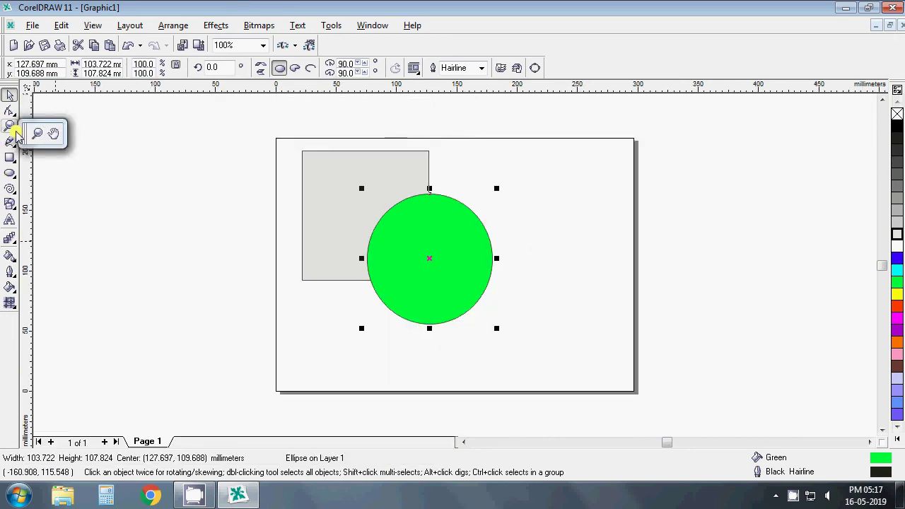
{"action": "left_click", "coordinate": [55, 137]}
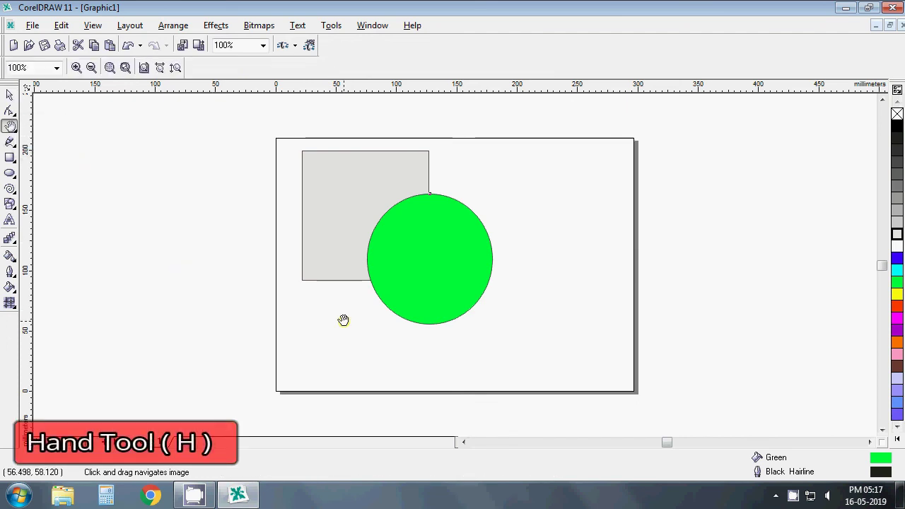
{"action": "mouse_move", "coordinate": [376, 217]}
{"action": "left_mouse_down"}
{"action": "mouse_move", "coordinate": [406, 226]}
{"action": "mouse_move", "coordinate": [347, 219]}
{"action": "mouse_move", "coordinate": [408, 284]}
{"action": "mouse_move", "coordinate": [432, 270]}
{"action": "left_mouse_up"}
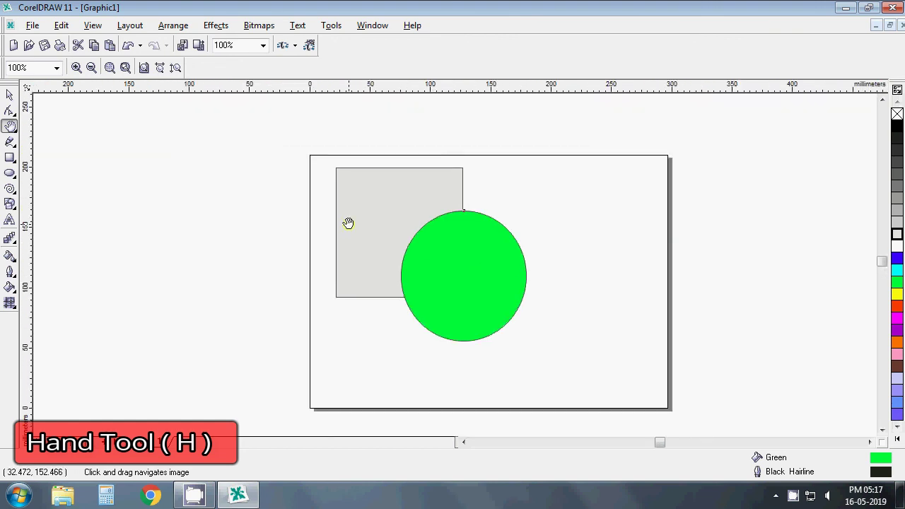
{"action": "left_click", "coordinate": [15, 135]}
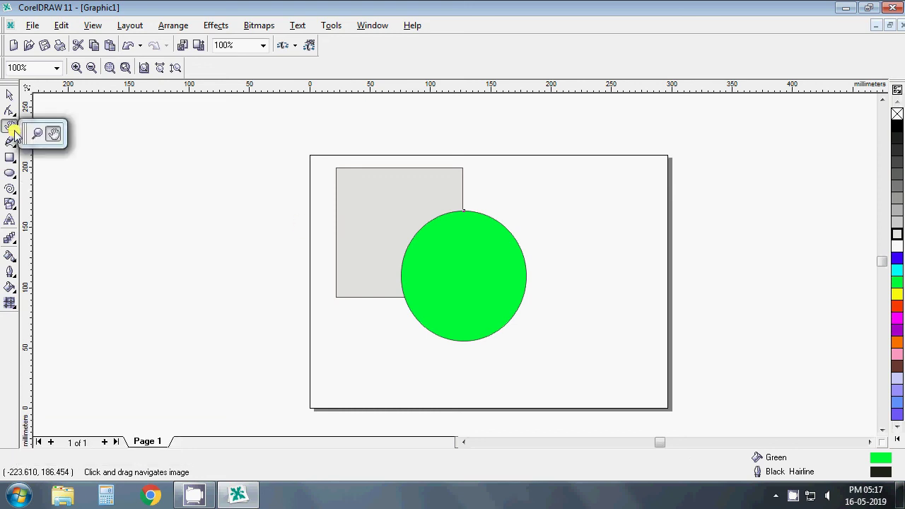
{"action": "left_click", "coordinate": [440, 241]}
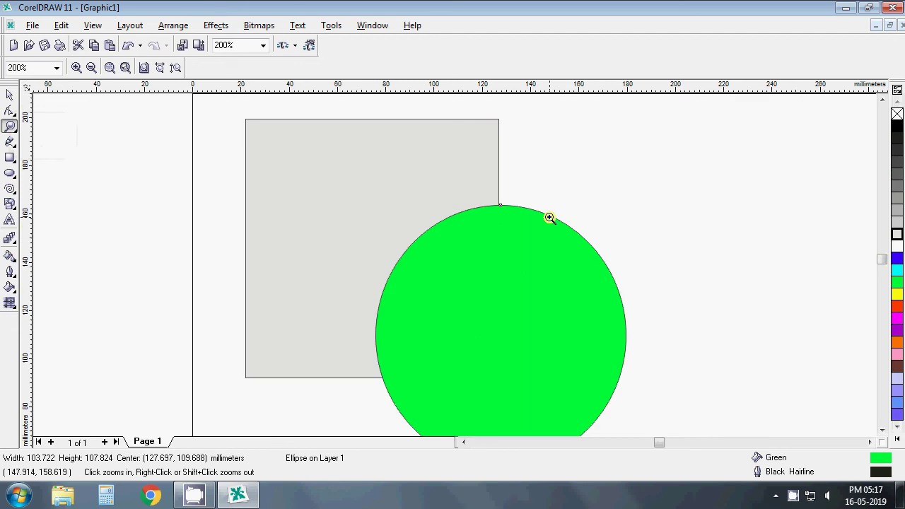
{"action": "left_click", "coordinate": [548, 217]}
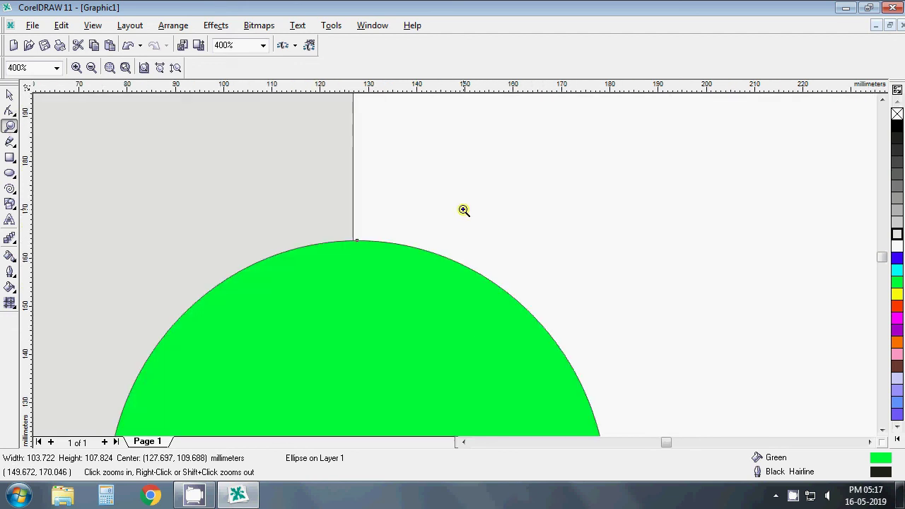
{"action": "key", "text": "shift+F4"}
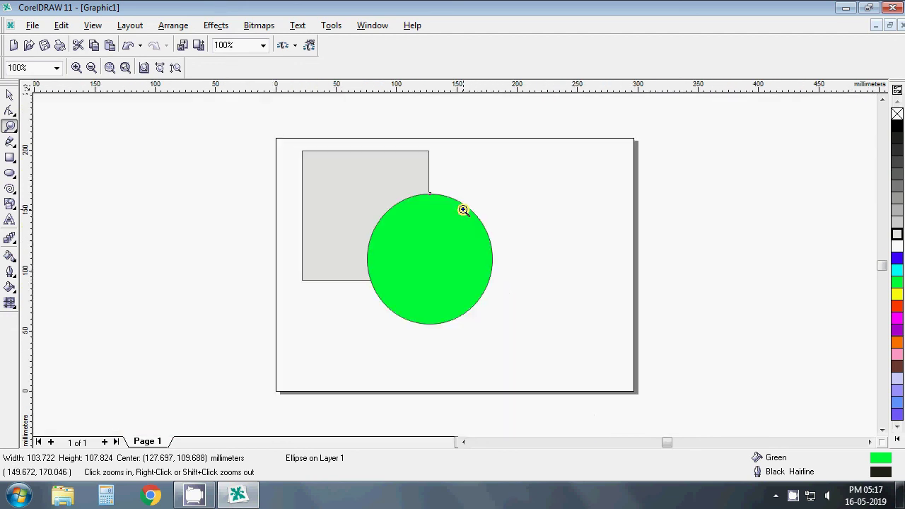
{"action": "left_click", "coordinate": [10, 94]}
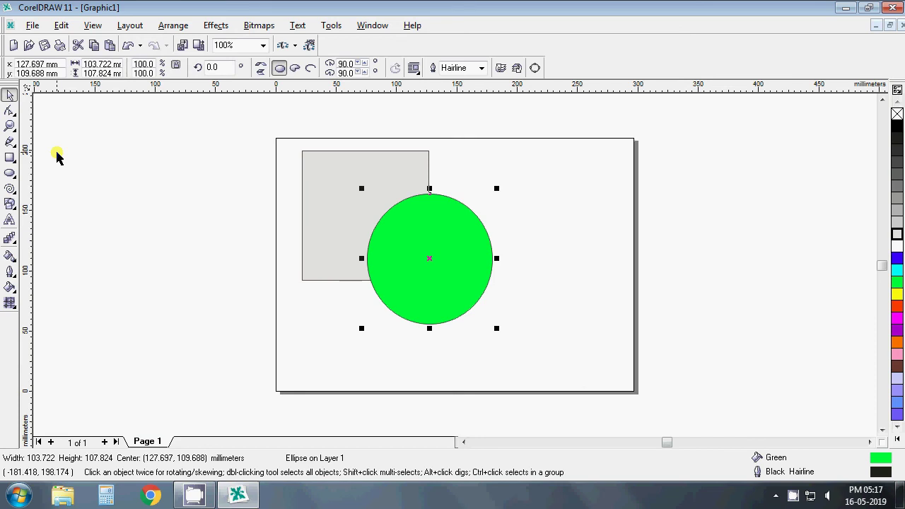